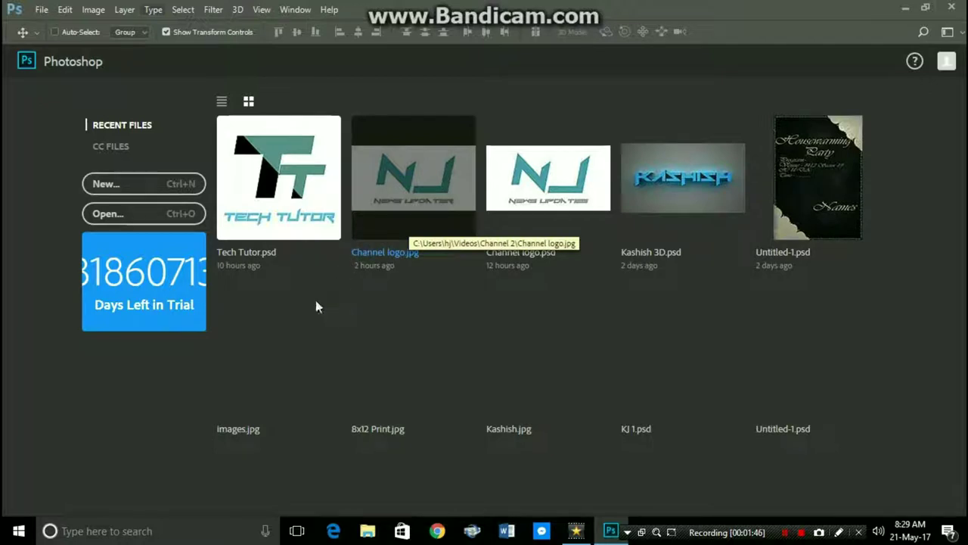
Create a new 800 × 800 pixel, 300 ppi document from the Default Photoshop Size preset
{"action": "left_click", "coordinate": [175, 184]}
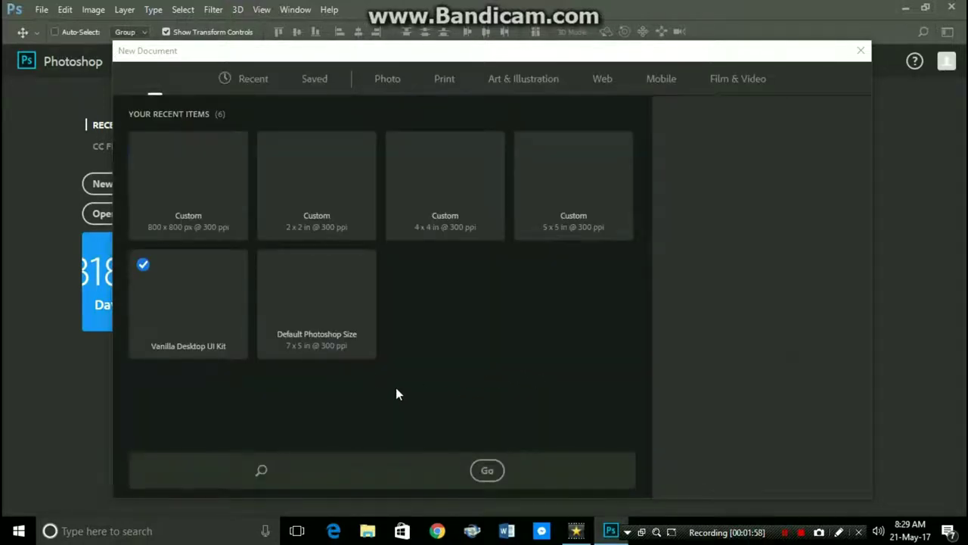
{"action": "left_click", "coordinate": [345, 303]}
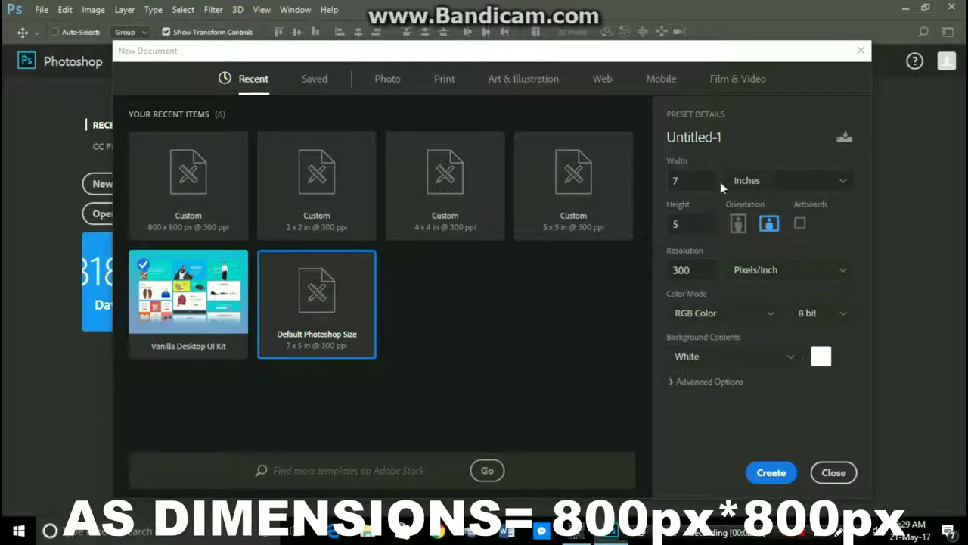
{"action": "left_click", "coordinate": [755, 184]}
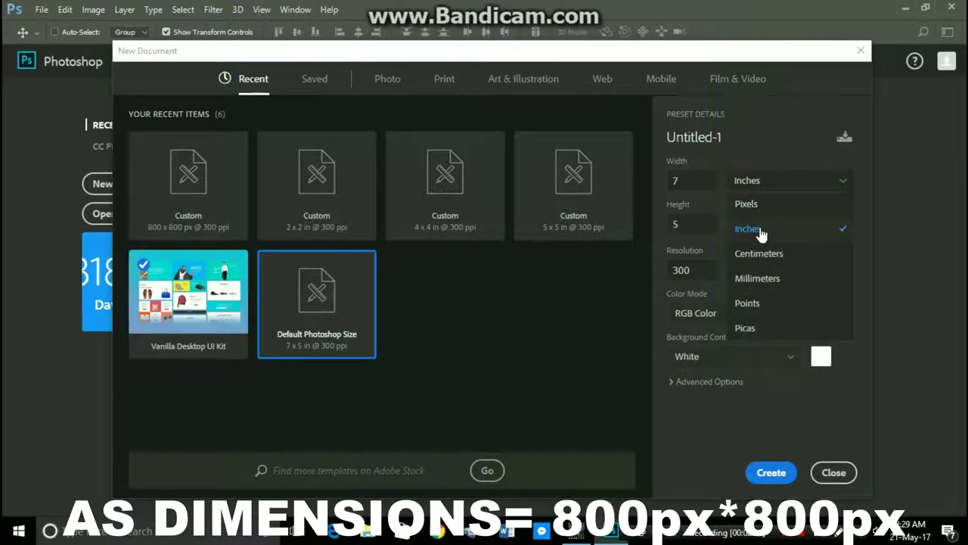
{"action": "left_click", "coordinate": [741, 201]}
{"action": "double_click", "coordinate": [702, 184]}
{"action": "type", "text": "800"}
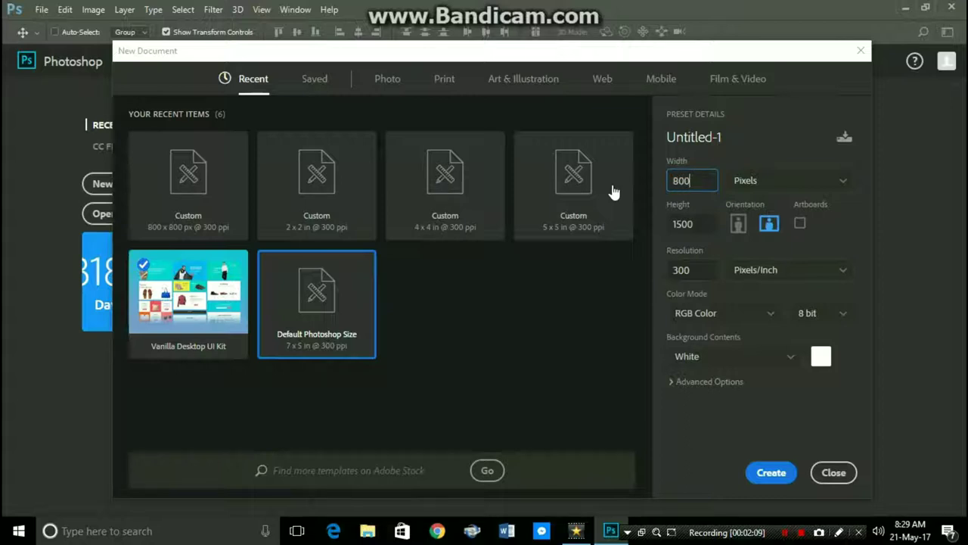
{"action": "key", "text": "Tab"}
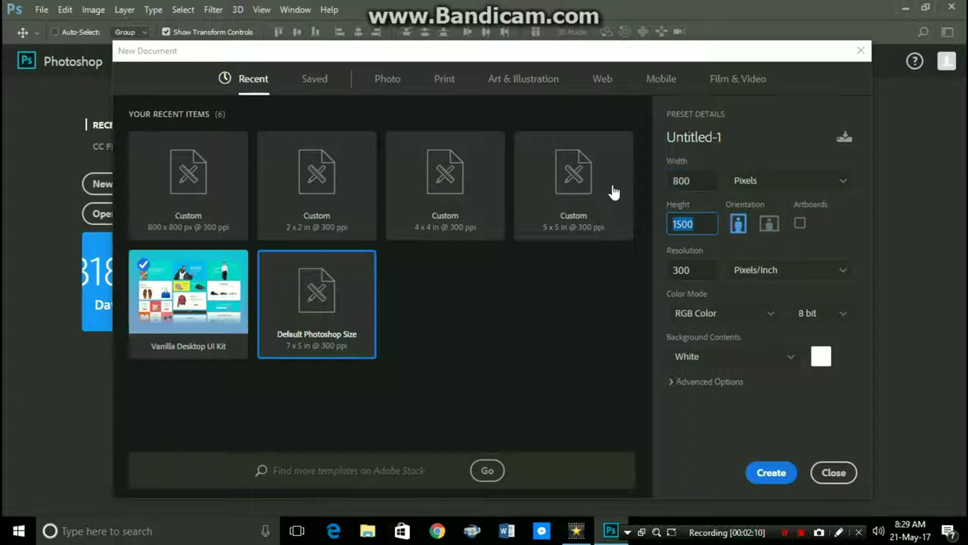
{"action": "type", "text": "800"}
{"action": "key", "text": "Tab"}
{"action": "key", "text": "Tab"}
{"action": "key", "text": "Tab"}
{"action": "key", "text": "Tab"}
{"action": "key", "text": "Tab"}
{"action": "key", "text": "Tab"}
{"action": "left_click", "coordinate": [773, 472]}
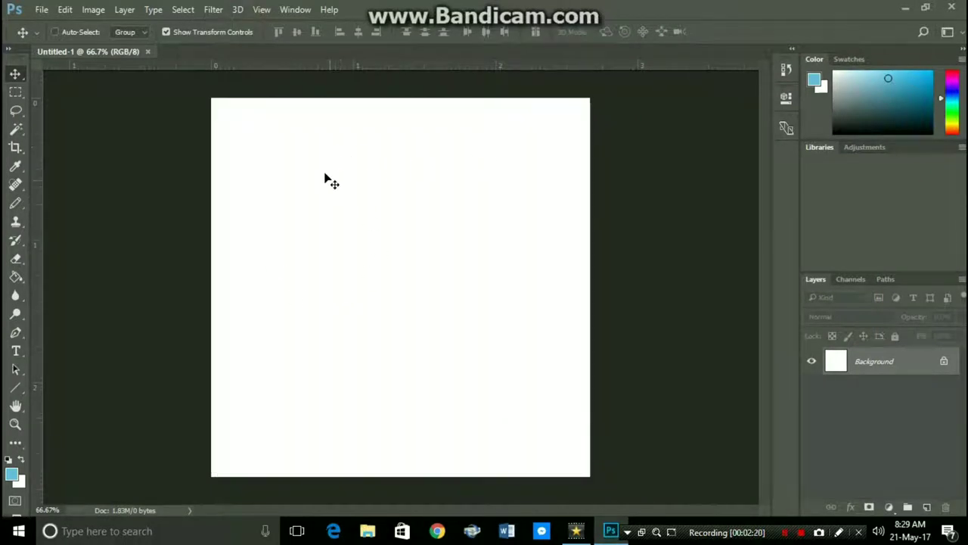
Type a light-blue letter 'T' in FoughtKnight 20 pt on the left side of the canvas
{"action": "left_click", "coordinate": [15, 351]}
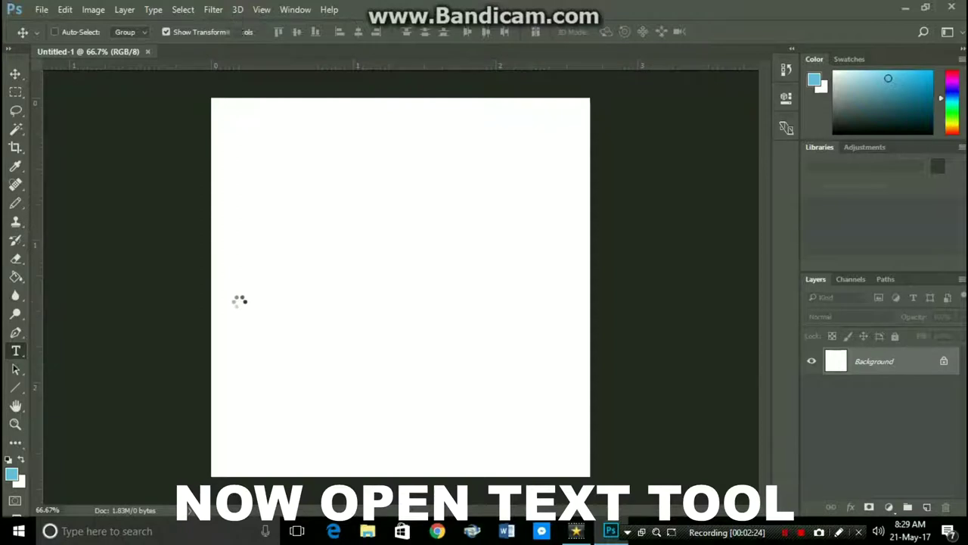
{"action": "left_click", "coordinate": [259, 292]}
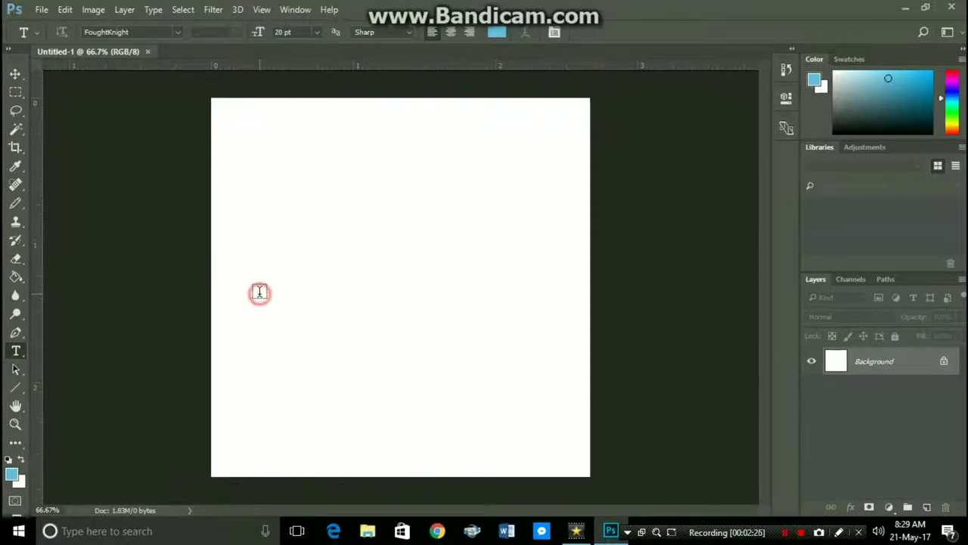
{"action": "left_click", "coordinate": [365, 317]}
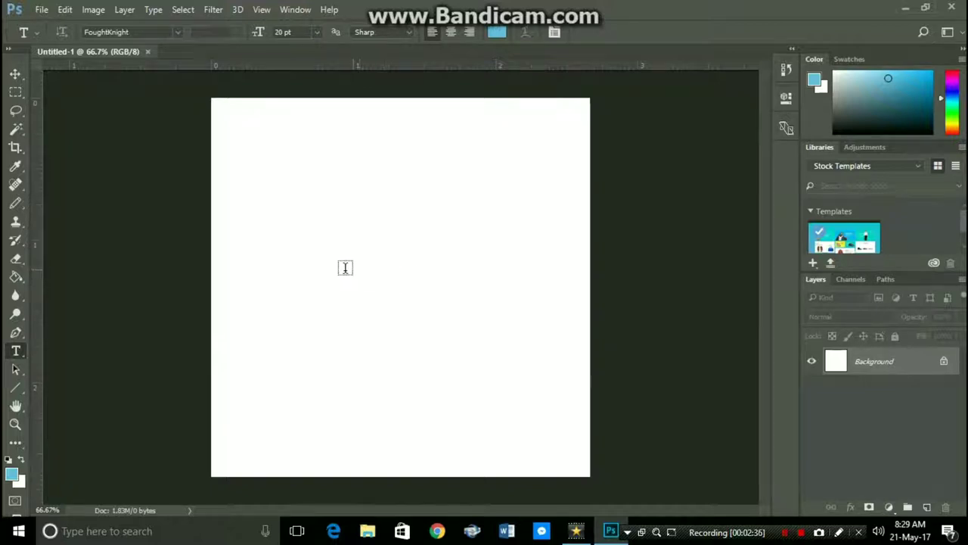
{"action": "left_click", "coordinate": [281, 273]}
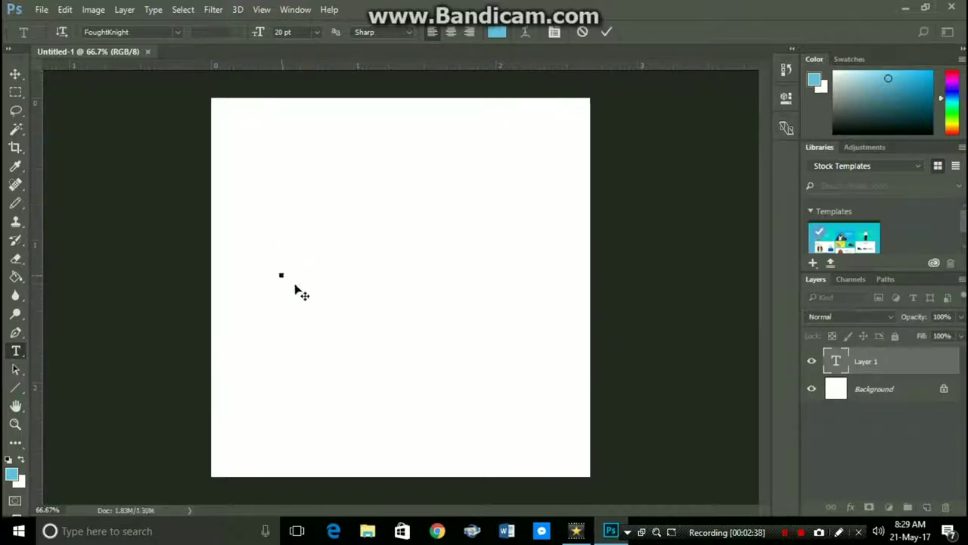
{"action": "type", "text": "T"}
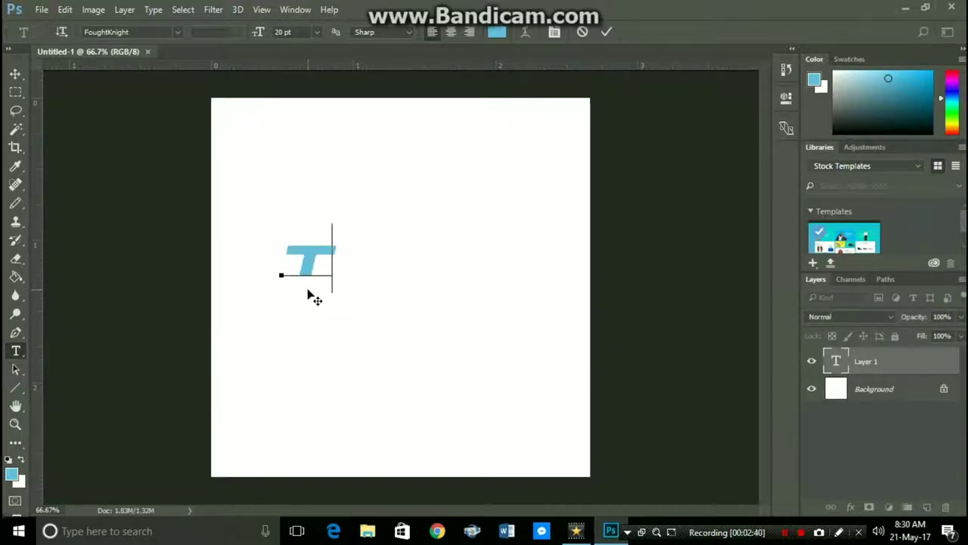
Scale the T to about 277% × 397% in the upper left, then start a second text layer
{"action": "left_click", "coordinate": [15, 76]}
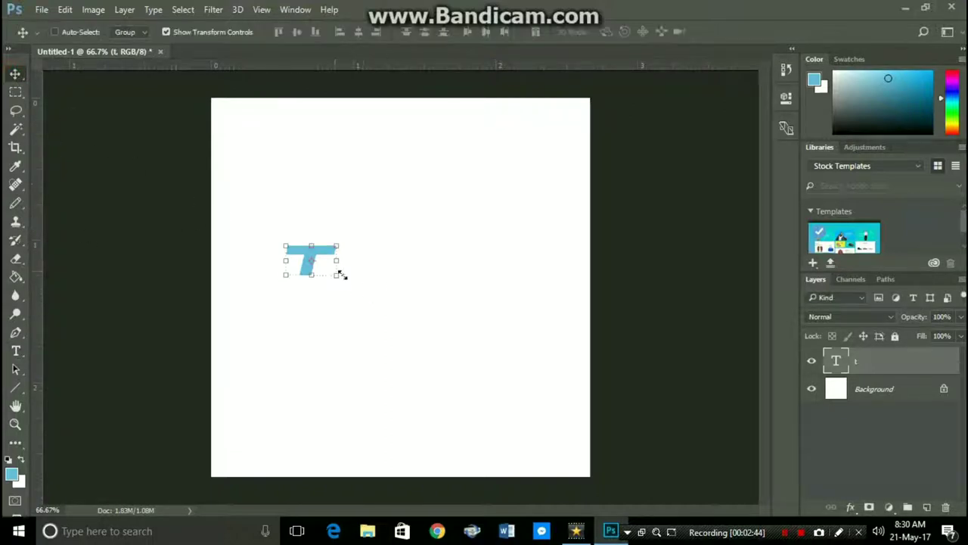
{"action": "left_click_drag", "start_coordinate": [336, 274], "coordinate": [361, 314]}
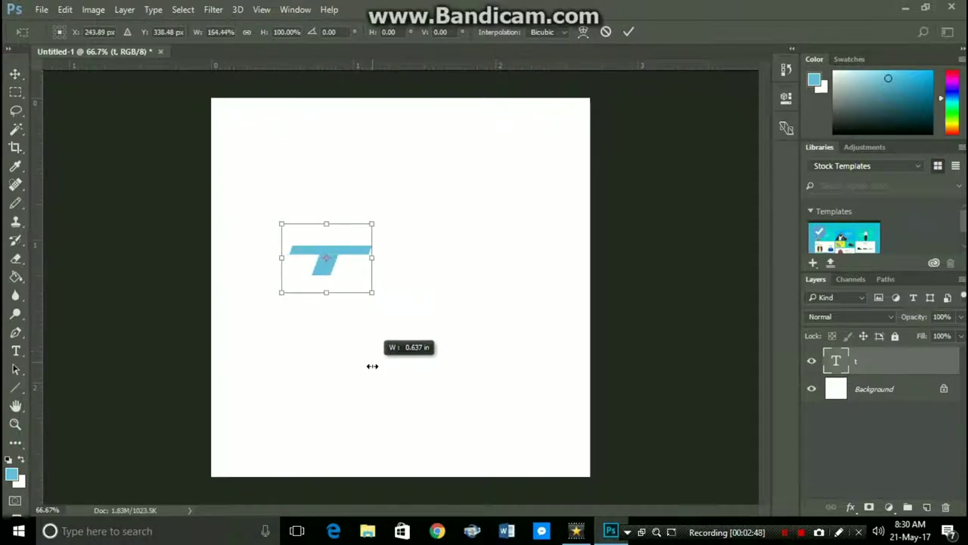
{"action": "left_click_drag", "start_coordinate": [361, 313], "coordinate": [372, 365]}
{"action": "left_click_drag", "start_coordinate": [371, 295], "coordinate": [397, 420]}
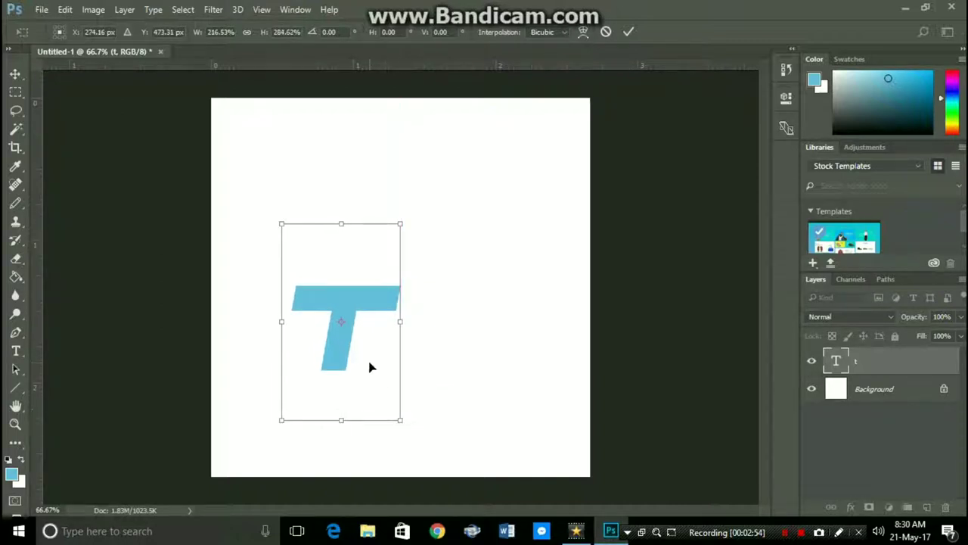
{"action": "left_click_drag", "start_coordinate": [371, 367], "coordinate": [356, 270]}
{"action": "left_click_drag", "start_coordinate": [386, 323], "coordinate": [421, 393]}
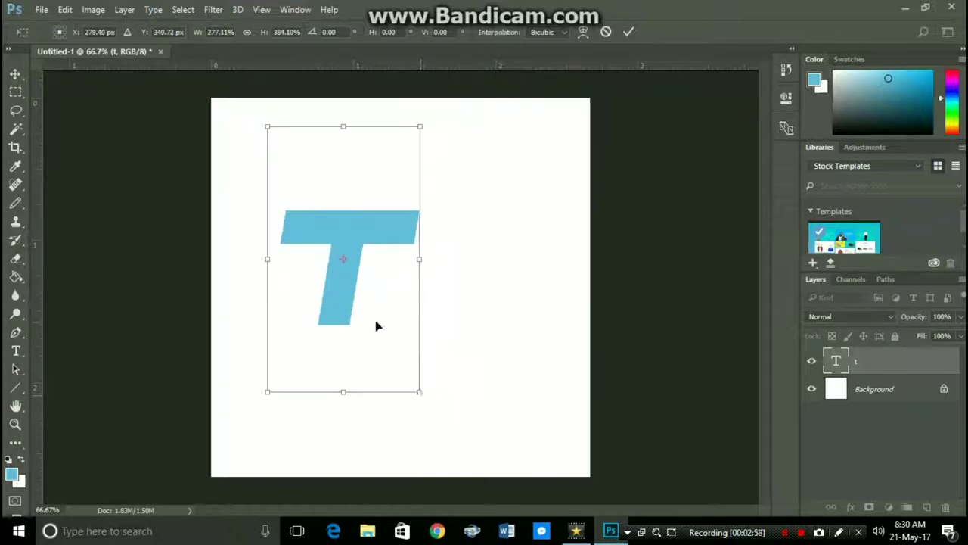
{"action": "left_click_drag", "start_coordinate": [376, 326], "coordinate": [370, 318]}
{"action": "left_click_drag", "start_coordinate": [335, 383], "coordinate": [336, 392]}
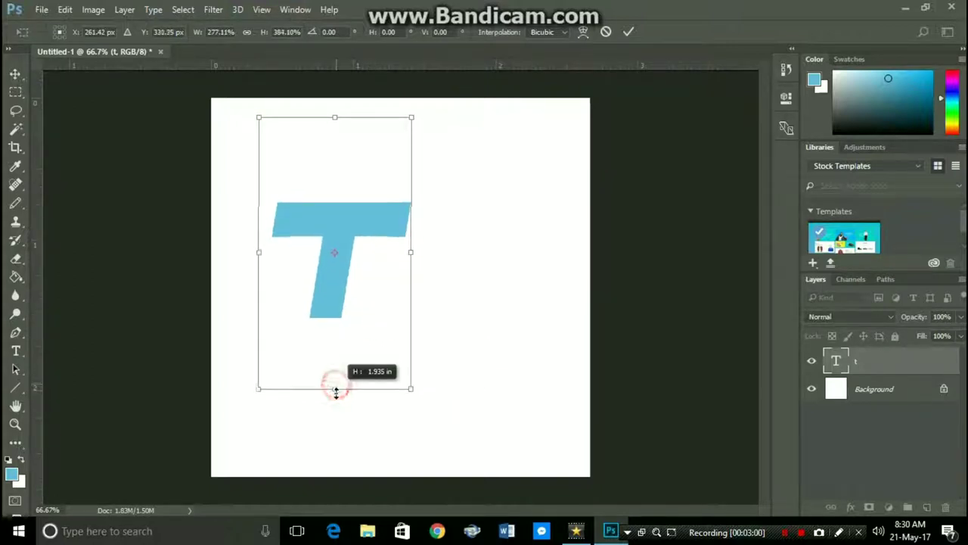
{"action": "left_click", "coordinate": [628, 31]}
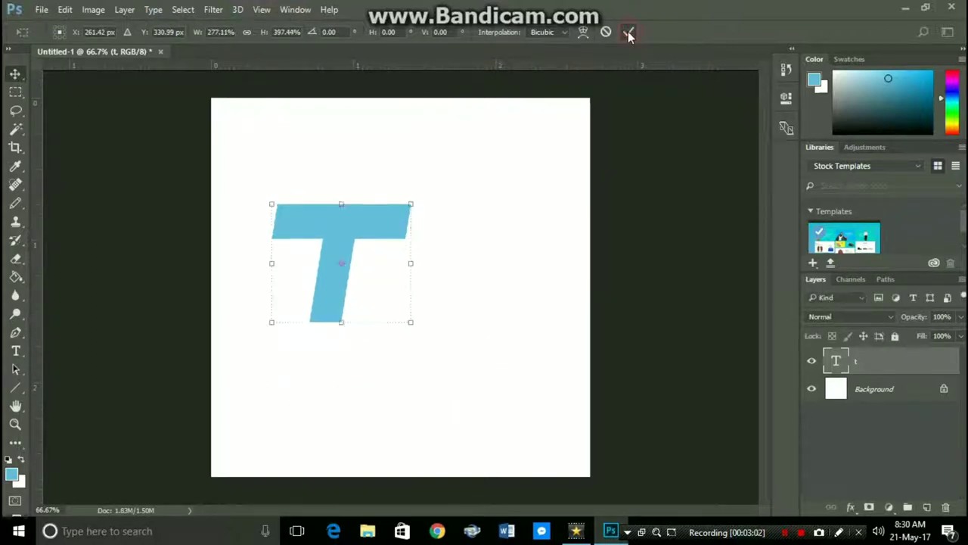
{"action": "left_click", "coordinate": [15, 350]}
{"action": "left_click", "coordinate": [441, 311]}
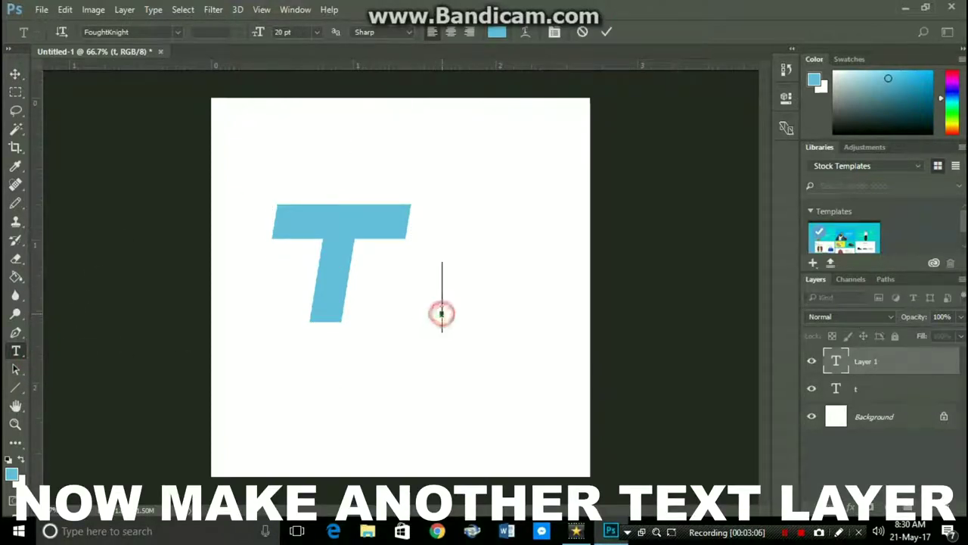
Type a second T, scale it to about 169% × 224%, and overlap it on the big T's lower right
{"action": "type", "text": "T"}
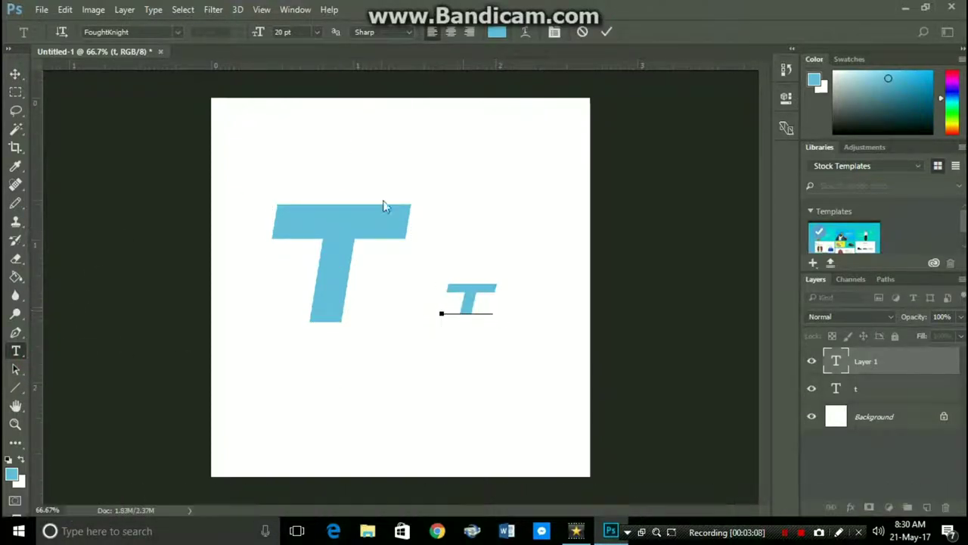
{"action": "left_click", "coordinate": [15, 73]}
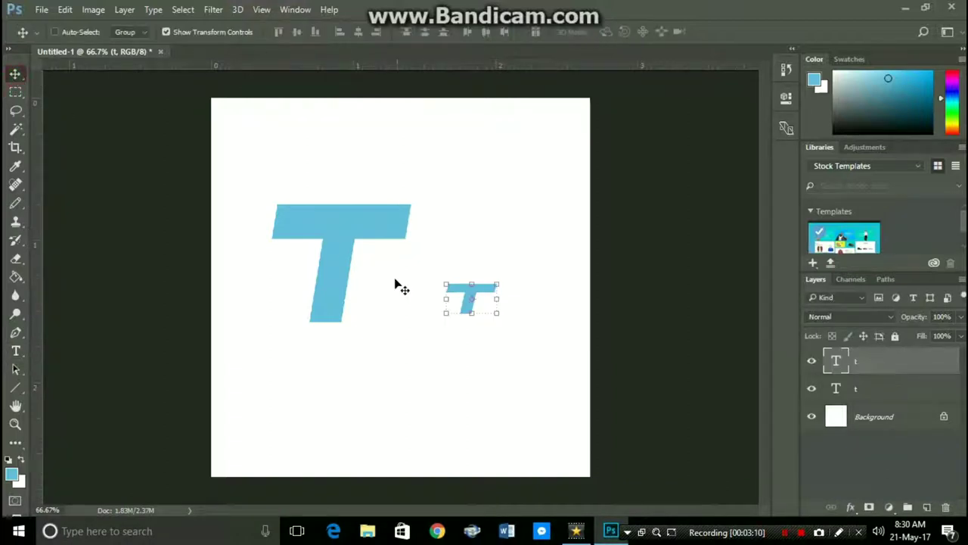
{"action": "mouse_move", "coordinate": [444, 285]}
{"action": "left_mouse_down"}
{"action": "mouse_move", "coordinate": [402, 199]}
{"action": "mouse_move", "coordinate": [398, 164]}
{"action": "left_mouse_up"}
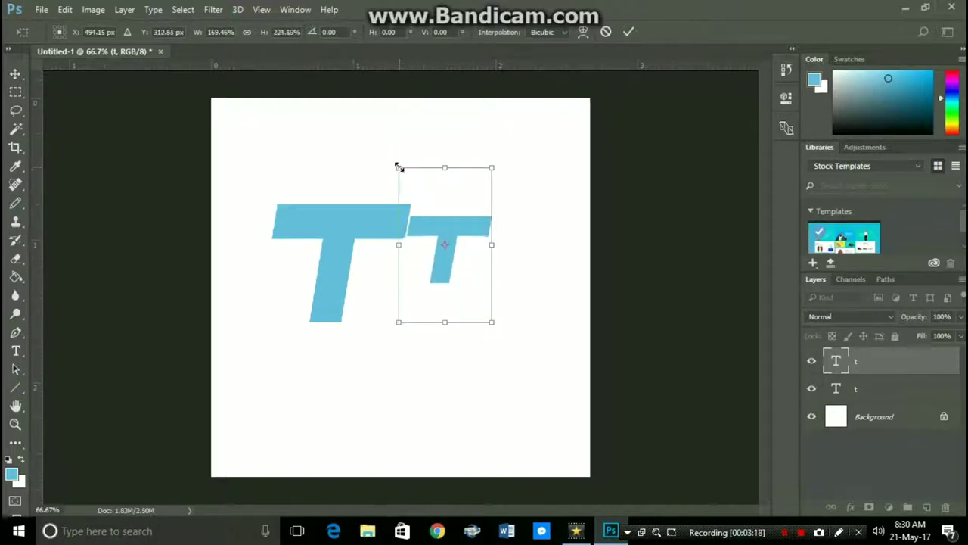
{"action": "mouse_move", "coordinate": [458, 280]}
{"action": "left_mouse_down"}
{"action": "mouse_move", "coordinate": [444, 314]}
{"action": "mouse_move", "coordinate": [402, 318]}
{"action": "left_mouse_up"}
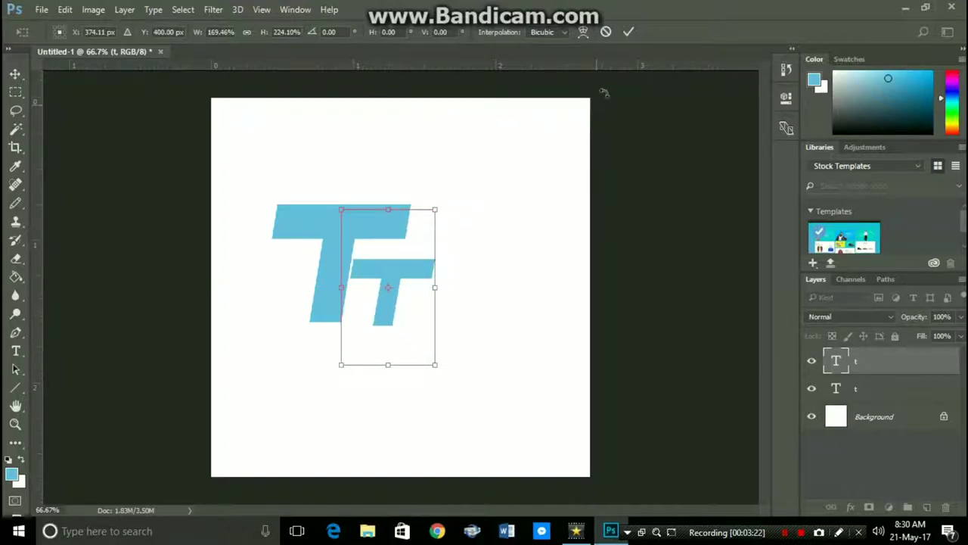
{"action": "left_click", "coordinate": [631, 32]}
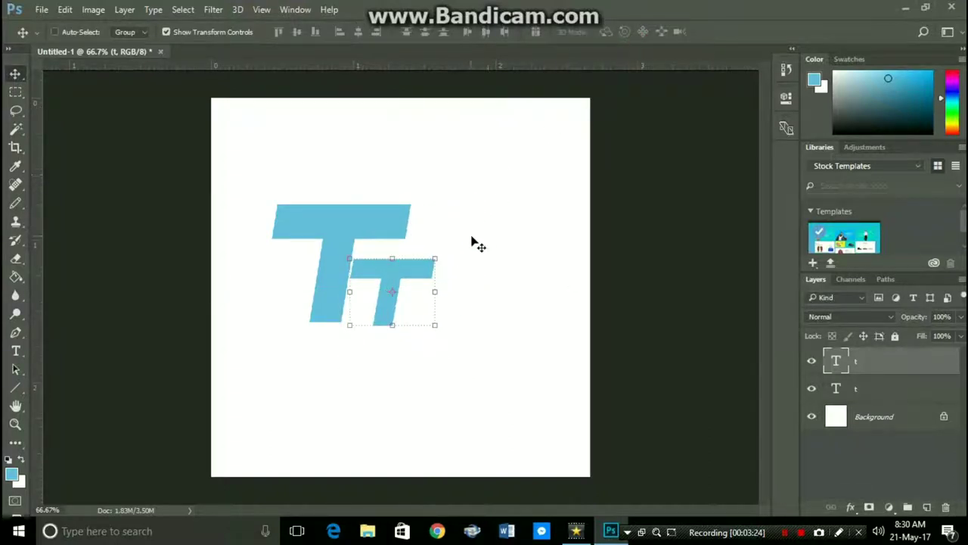
{"action": "left_click", "coordinate": [15, 92]}
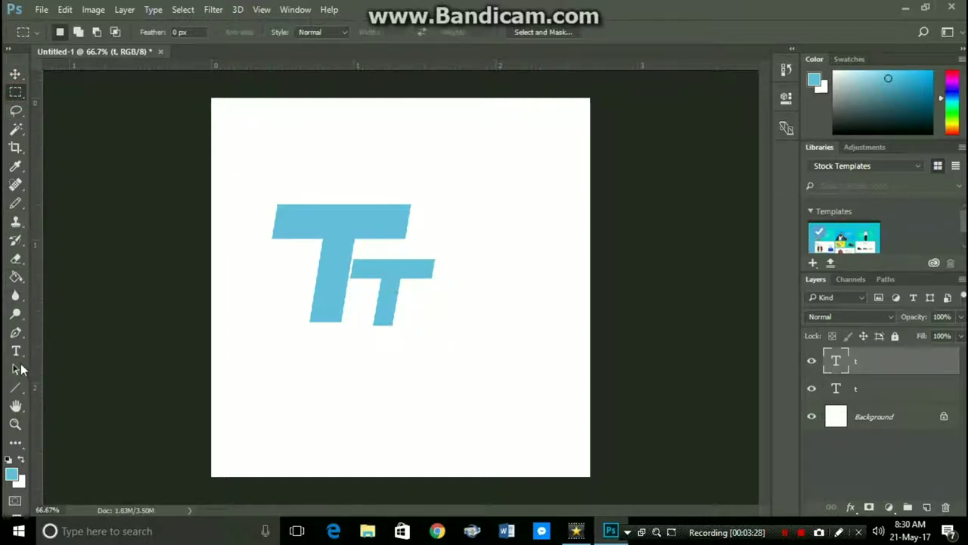
Rasterize both T text layers and group them into a group named LOGO
{"action": "left_click", "coordinate": [880, 389], "text": "ctrl"}
{"action": "right_click", "coordinate": [883, 390]}
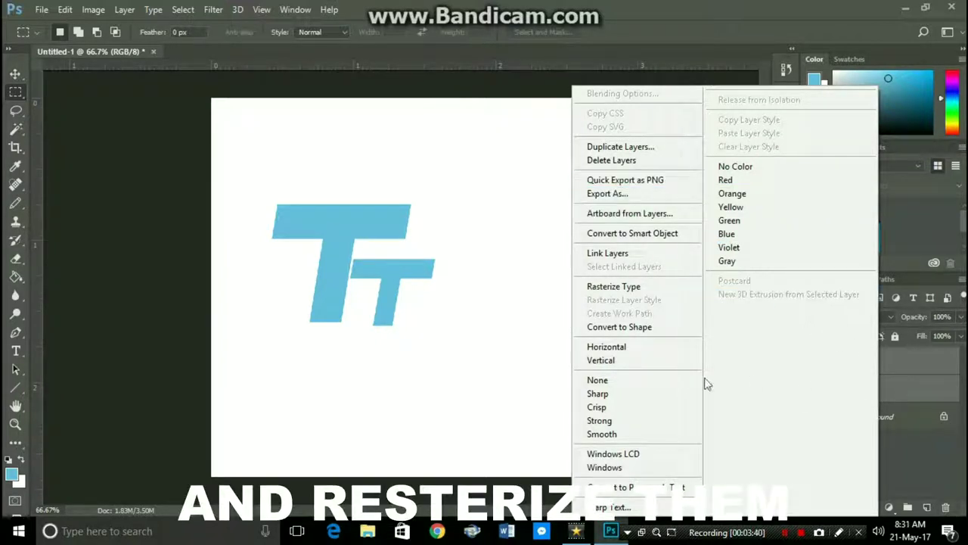
{"action": "left_click", "coordinate": [644, 286]}
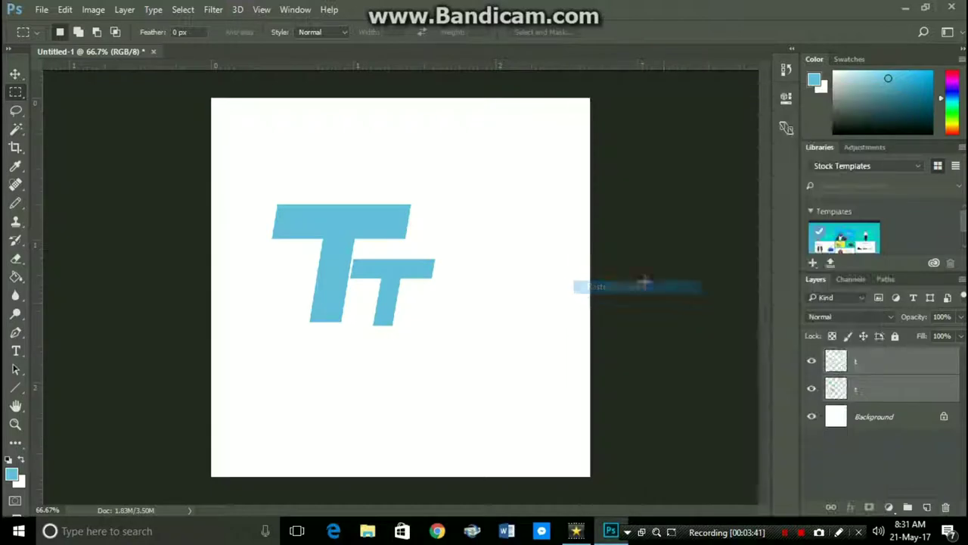
{"action": "right_click", "coordinate": [898, 371]}
{"action": "left_click", "coordinate": [684, 176]}
{"action": "type", "text": "LOG"}
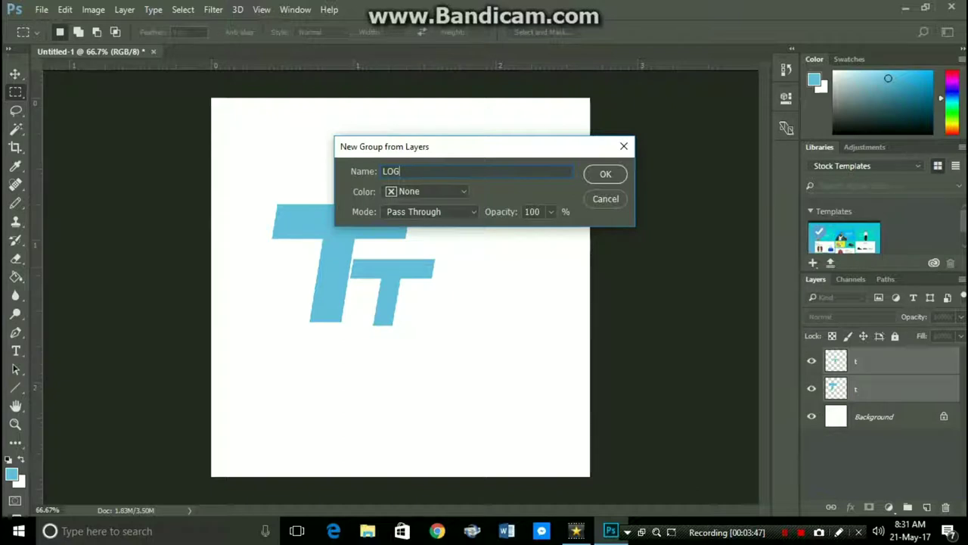
{"action": "type", "text": "O"}
{"action": "key", "text": "Return"}
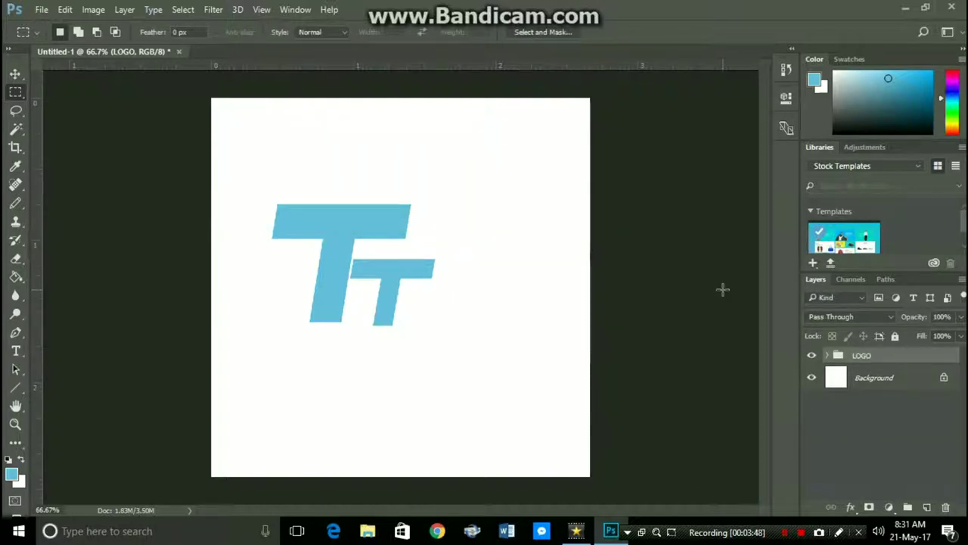
Enlarge the LOGO group to about 132% × 158% and centre it slightly above the middle
{"action": "left_click", "coordinate": [14, 73]}
{"action": "mouse_move", "coordinate": [436, 326]}
{"action": "left_mouse_down"}
{"action": "mouse_move", "coordinate": [466, 388]}
{"action": "mouse_move", "coordinate": [466, 359]}
{"action": "mouse_move", "coordinate": [476, 368]}
{"action": "left_mouse_up"}
{"action": "left_click_drag", "start_coordinate": [445, 334], "coordinate": [473, 337]}
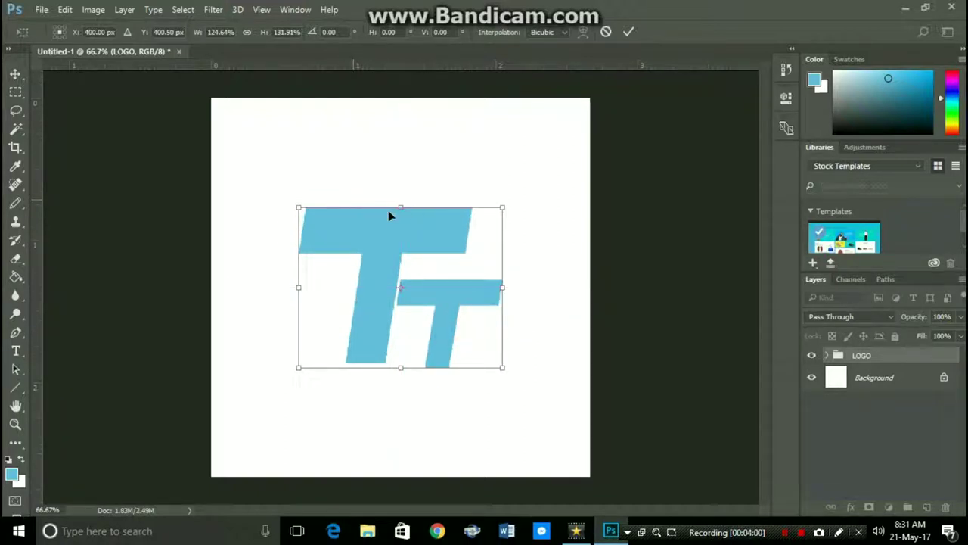
{"action": "left_click_drag", "start_coordinate": [401, 206], "coordinate": [401, 189]}
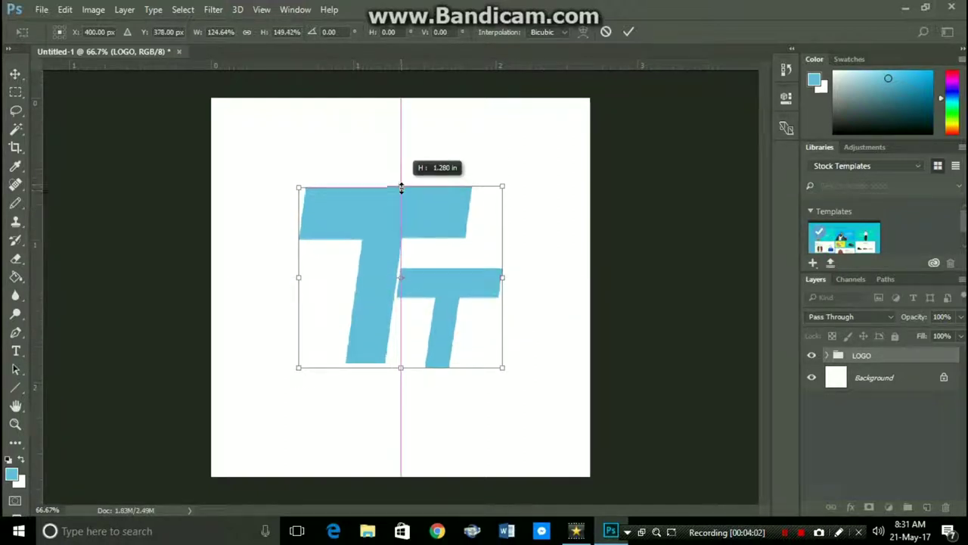
{"action": "left_click_drag", "start_coordinate": [297, 187], "coordinate": [287, 175]}
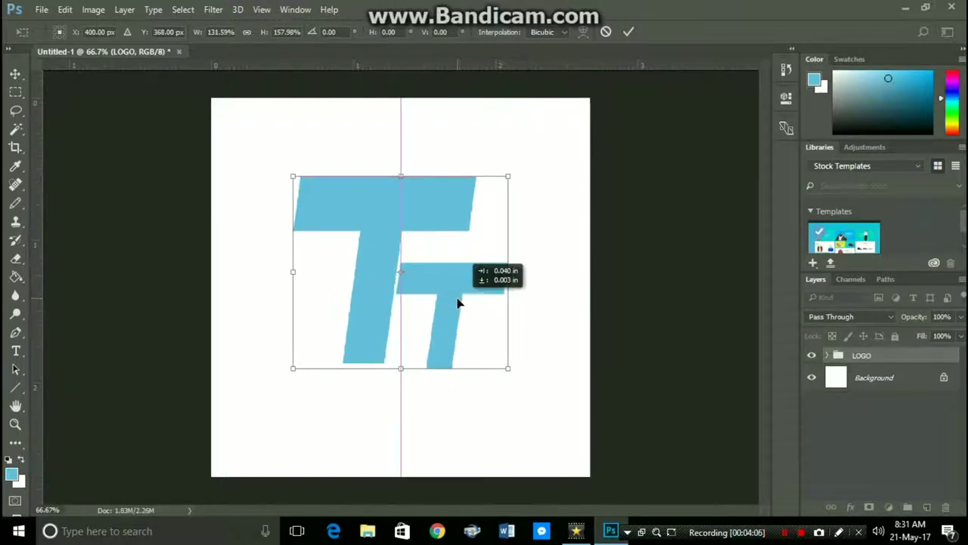
{"action": "left_click_drag", "start_coordinate": [459, 300], "coordinate": [456, 299]}
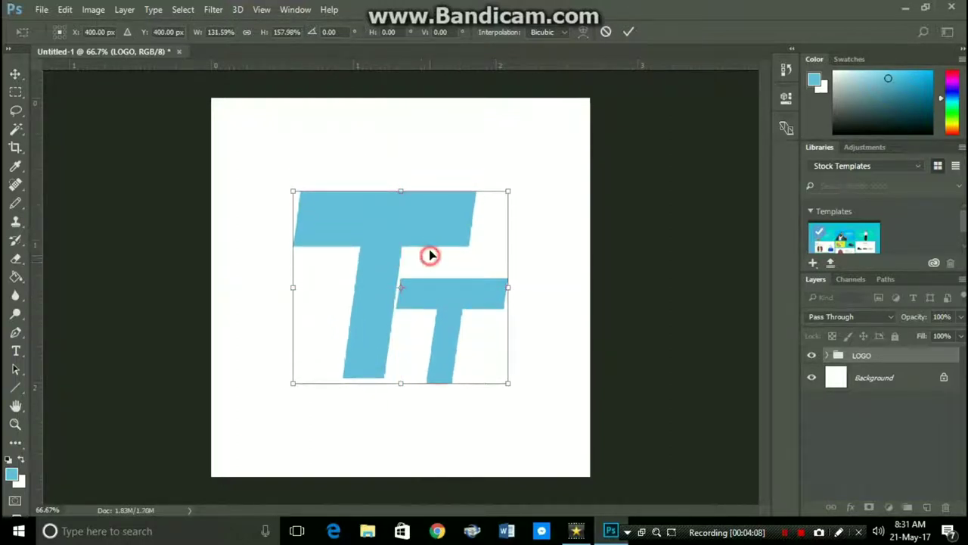
{"action": "left_click_drag", "start_coordinate": [428, 255], "coordinate": [429, 237]}
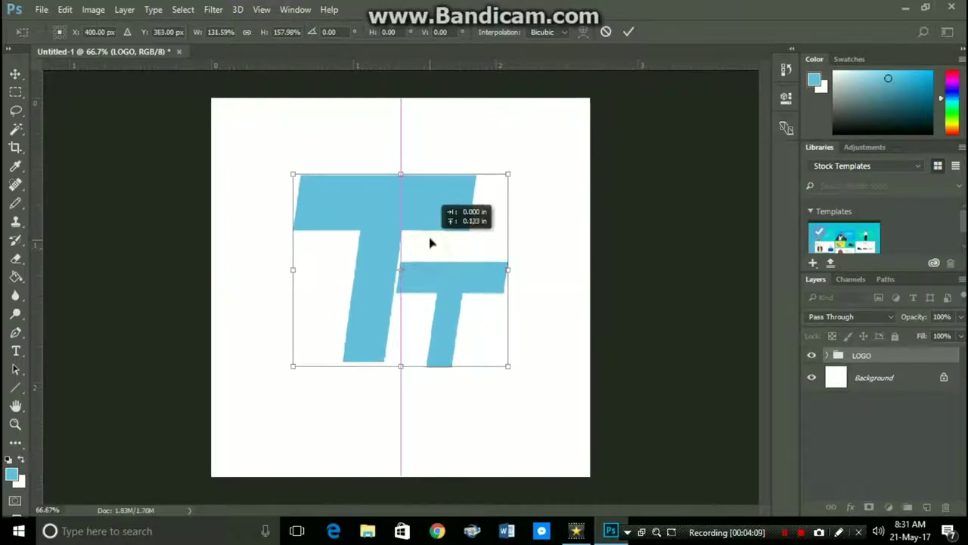
{"action": "left_click", "coordinate": [628, 31]}
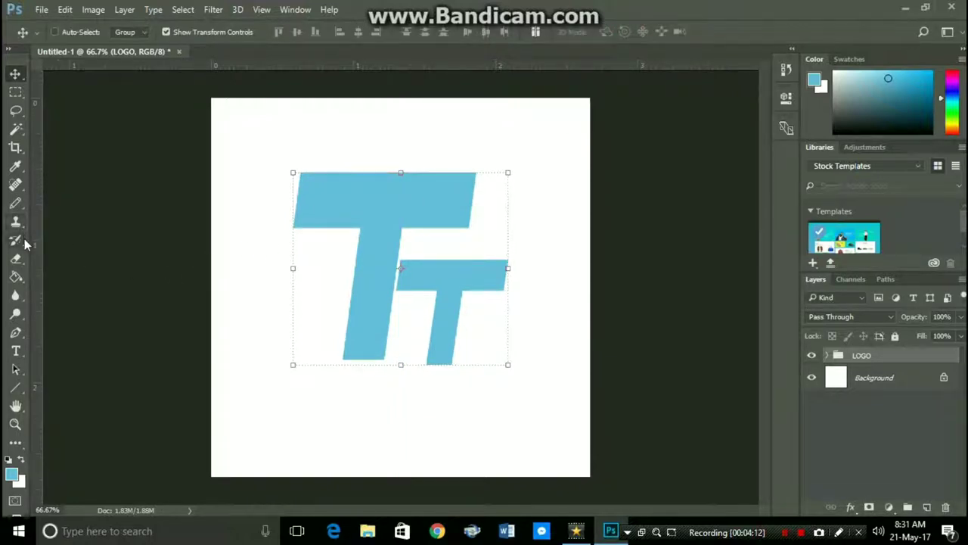
{"action": "left_click", "coordinate": [16, 334]}
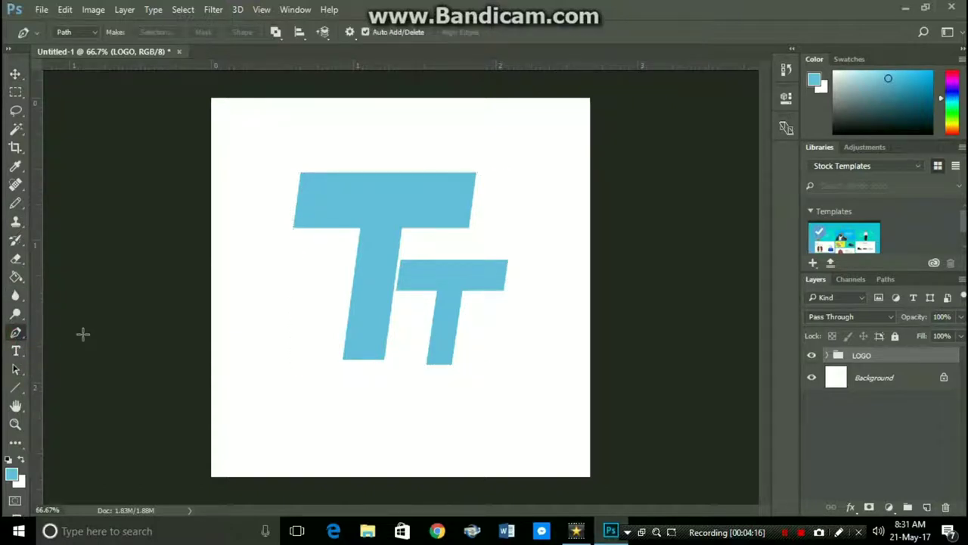
Draw a closed pen path from the small T's foot diagonally past the big T around the lower left
{"action": "left_click", "coordinate": [450, 364]}
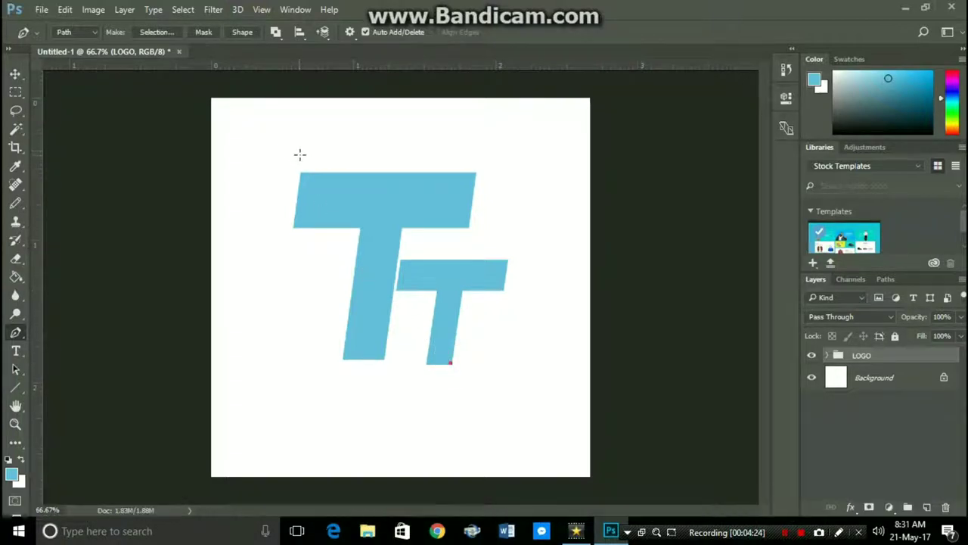
{"action": "left_click", "coordinate": [274, 150]}
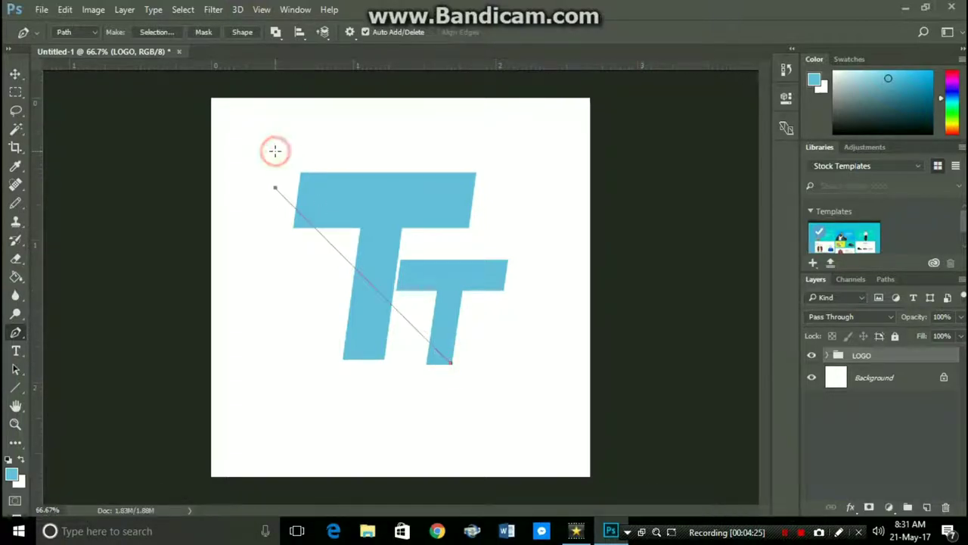
{"action": "left_click", "coordinate": [241, 355]}
{"action": "left_click", "coordinate": [286, 389]}
{"action": "left_click", "coordinate": [438, 400]}
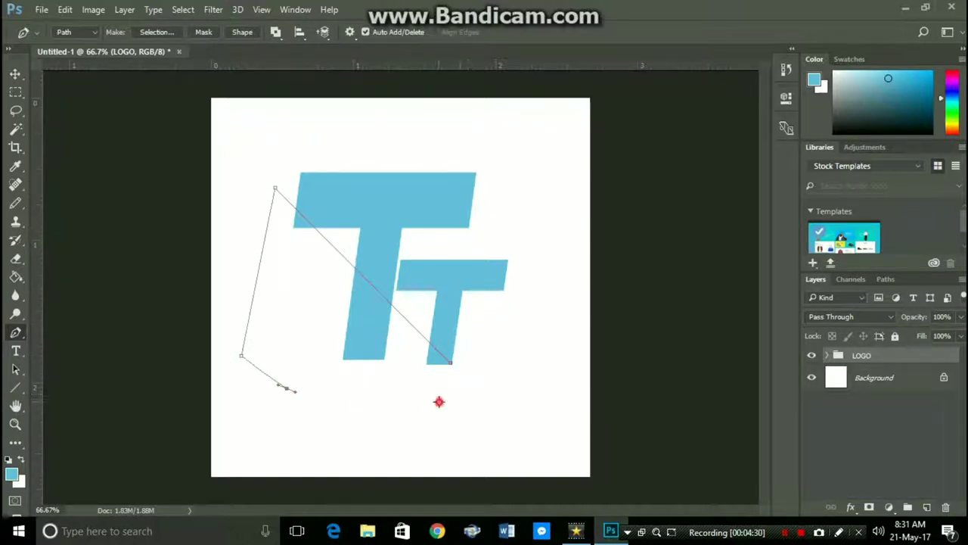
{"action": "left_click", "coordinate": [451, 364]}
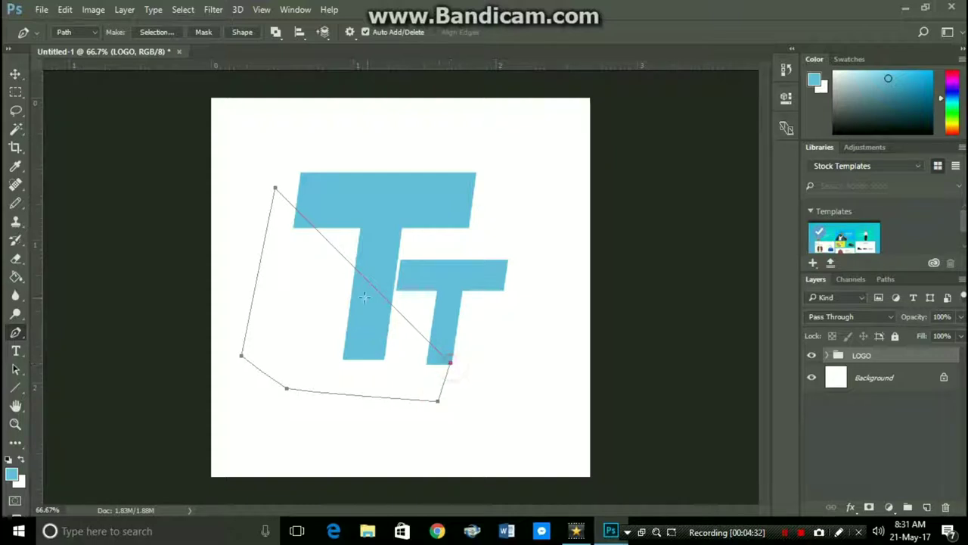
Convert the pen path into a selection with a 1-pixel feather
{"action": "right_click", "coordinate": [259, 291]}
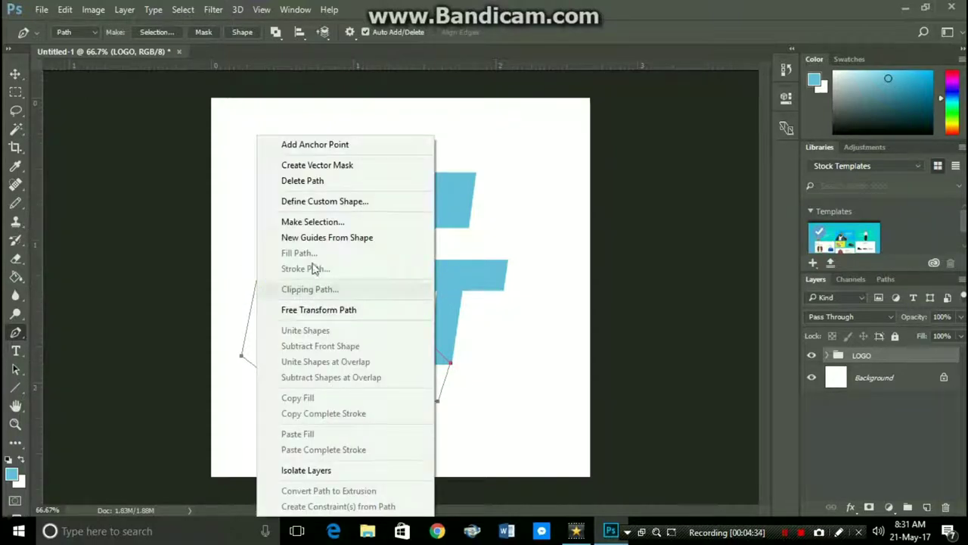
{"action": "left_click", "coordinate": [324, 222]}
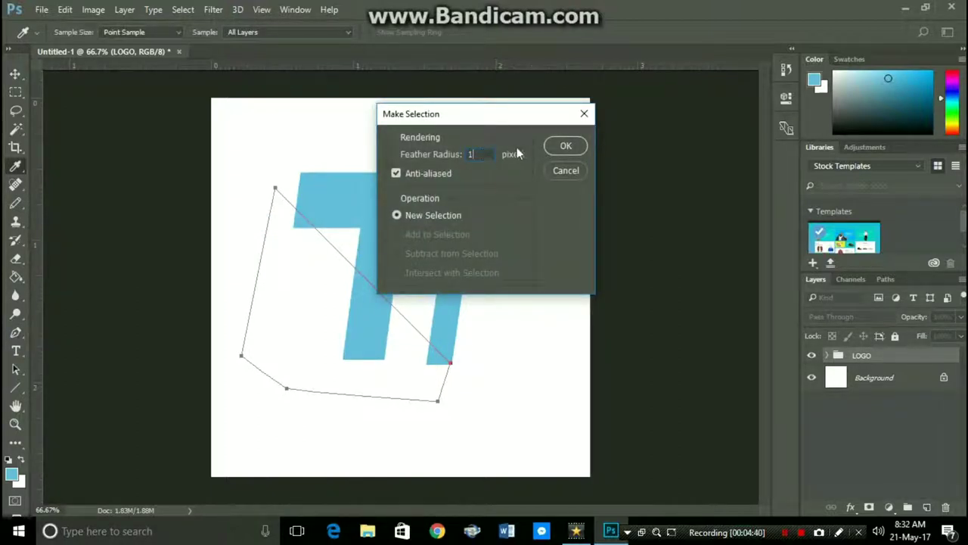
{"action": "left_click", "coordinate": [565, 146]}
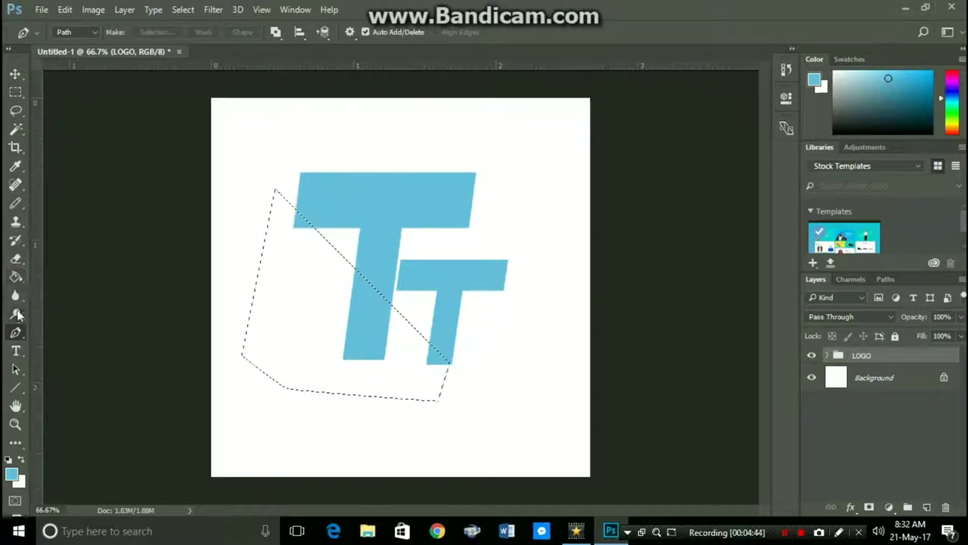
{"action": "left_click", "coordinate": [18, 278]}
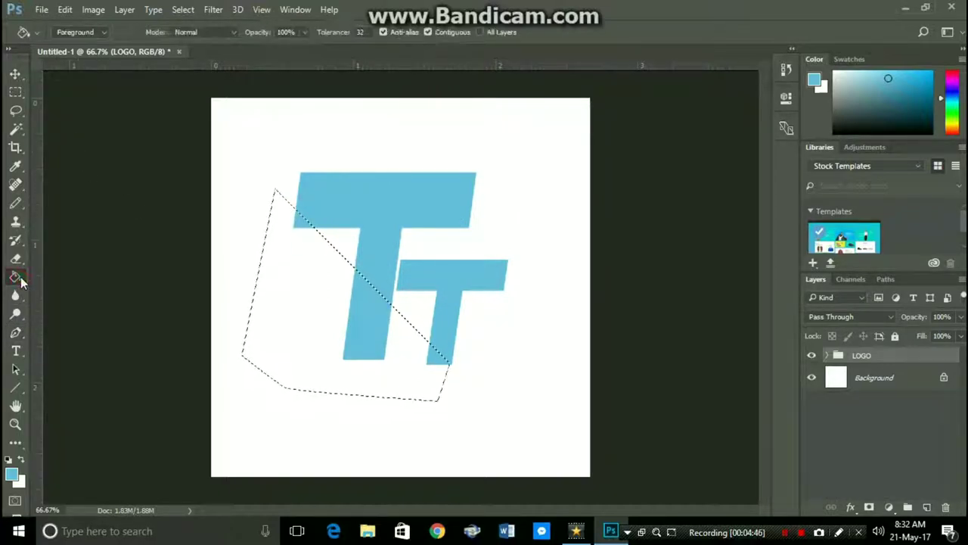
Set the foreground colour to black
{"action": "left_click", "coordinate": [24, 460]}
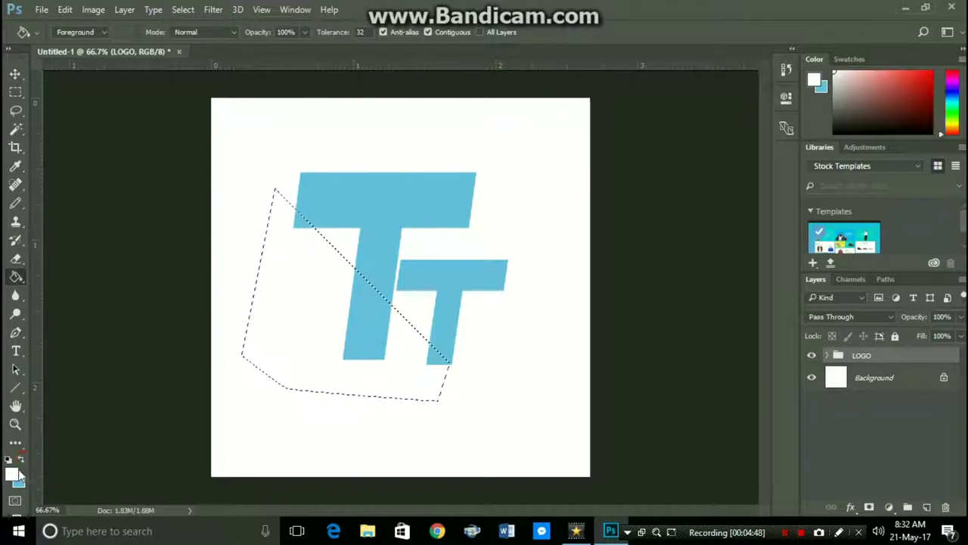
{"action": "left_click", "coordinate": [13, 473]}
{"action": "type", "text": "000000"}
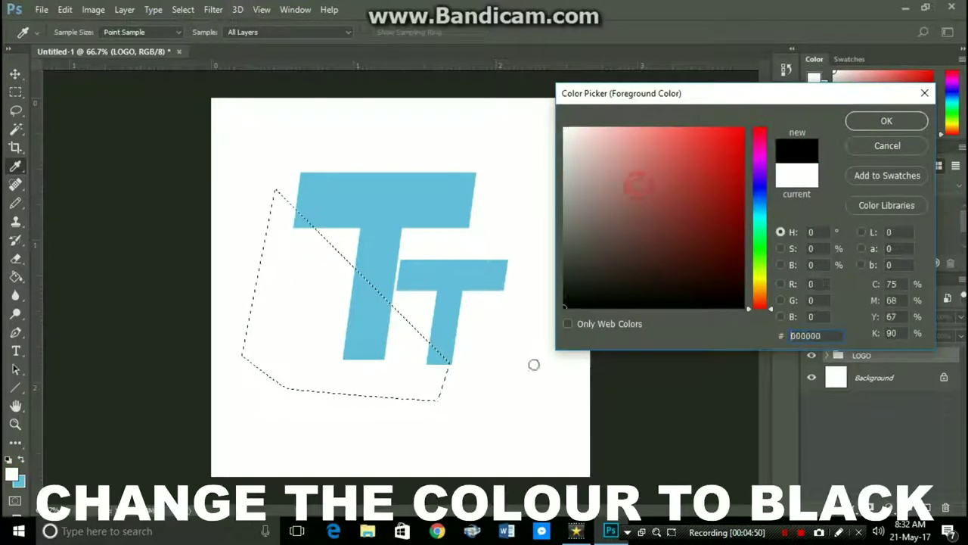
{"action": "left_click", "coordinate": [883, 121]}
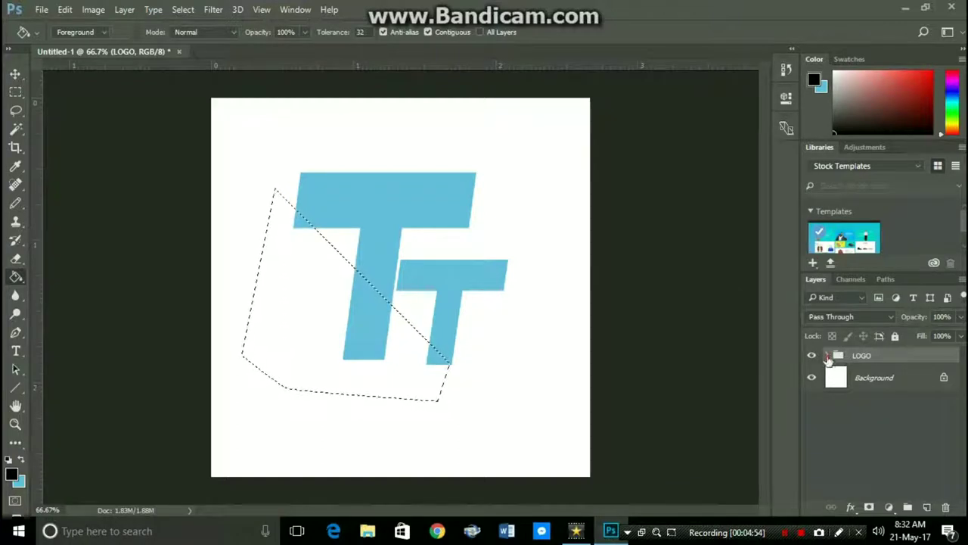
Fill the selected lower-left areas of the small and big T layers with black, then deselect
{"action": "left_click", "coordinate": [828, 356]}
{"action": "left_click", "coordinate": [867, 377]}
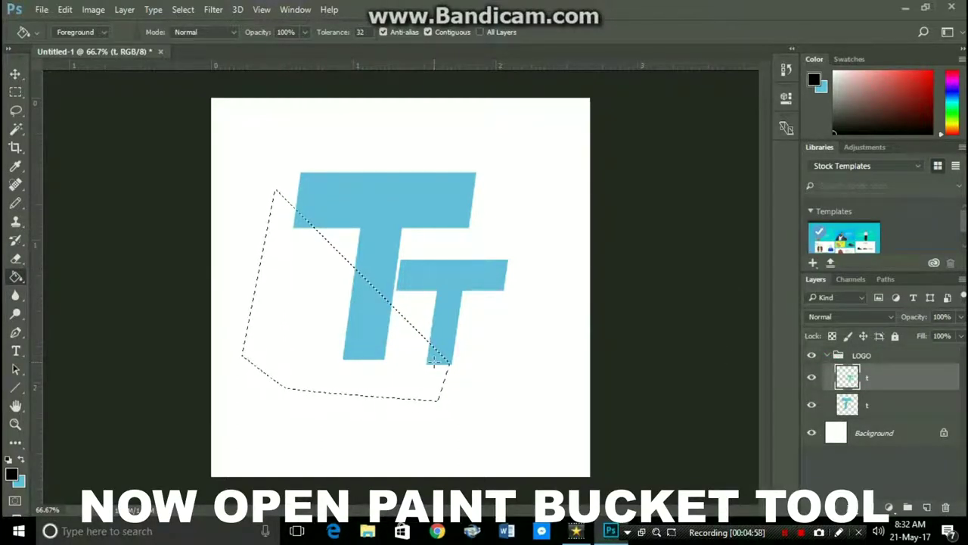
{"action": "left_click", "coordinate": [438, 357]}
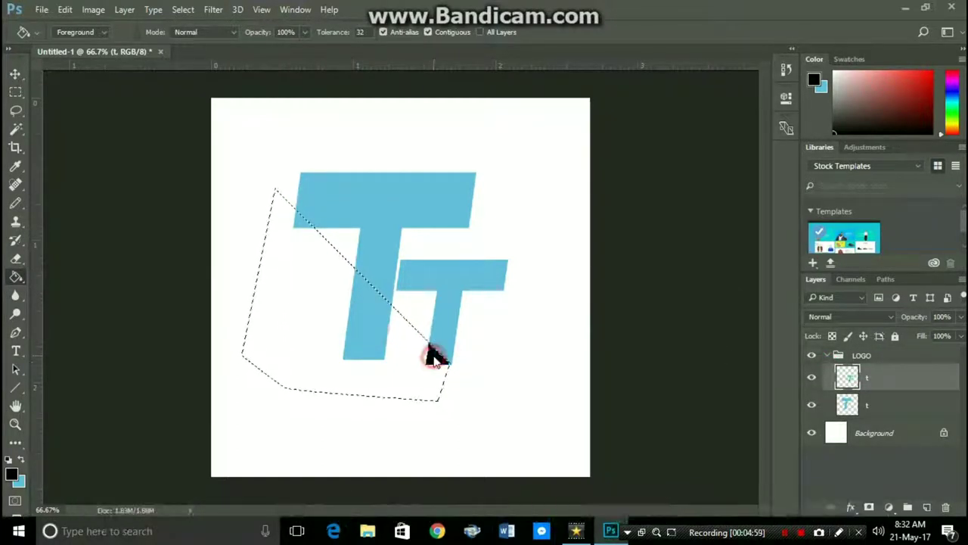
{"action": "left_click", "coordinate": [890, 403]}
{"action": "left_click", "coordinate": [362, 313]}
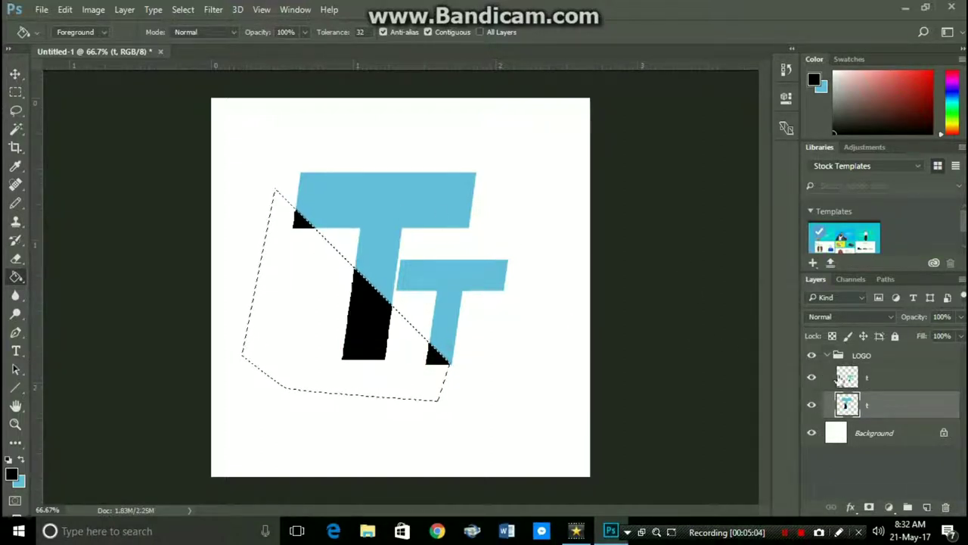
{"action": "left_click", "coordinate": [885, 378]}
{"action": "key", "text": "ctrl+d"}
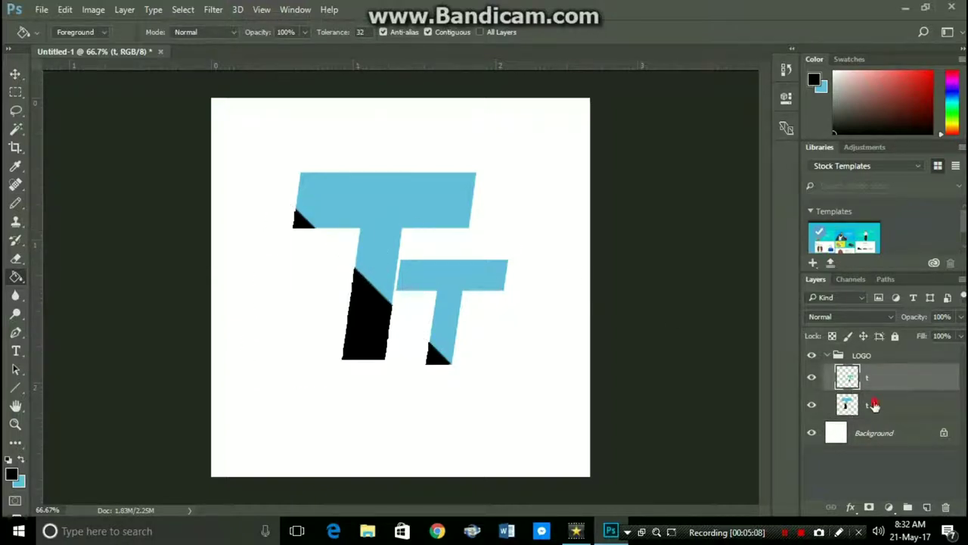
{"action": "left_click", "coordinate": [874, 405]}
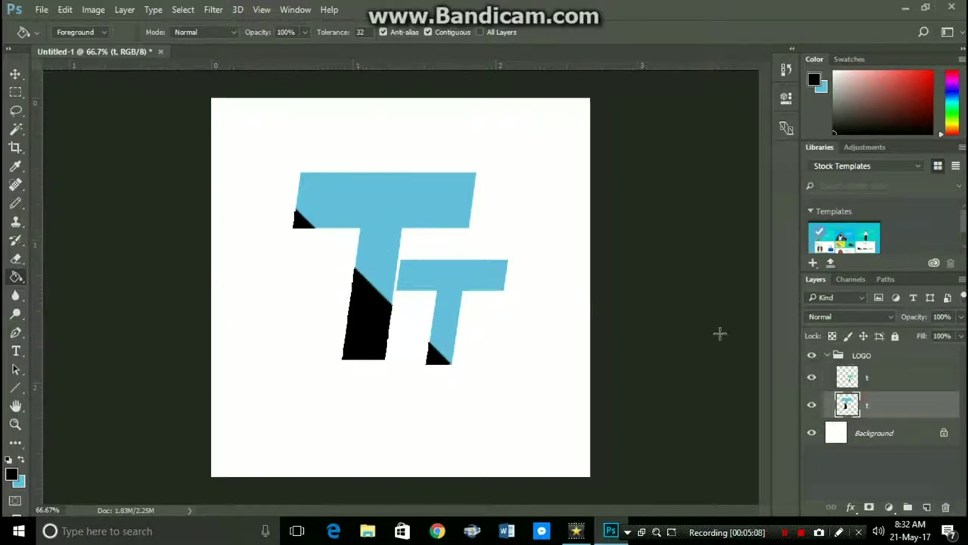
{"action": "left_click", "coordinate": [16, 128]}
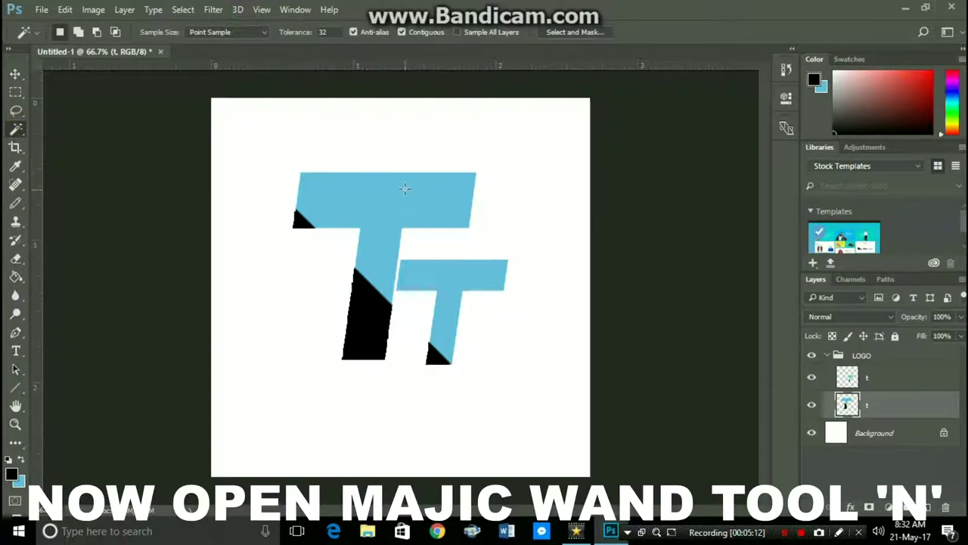
Select the blue areas of both Ts and set the foreground colour to #7aa2b4
{"action": "left_click", "coordinate": [405, 188]}
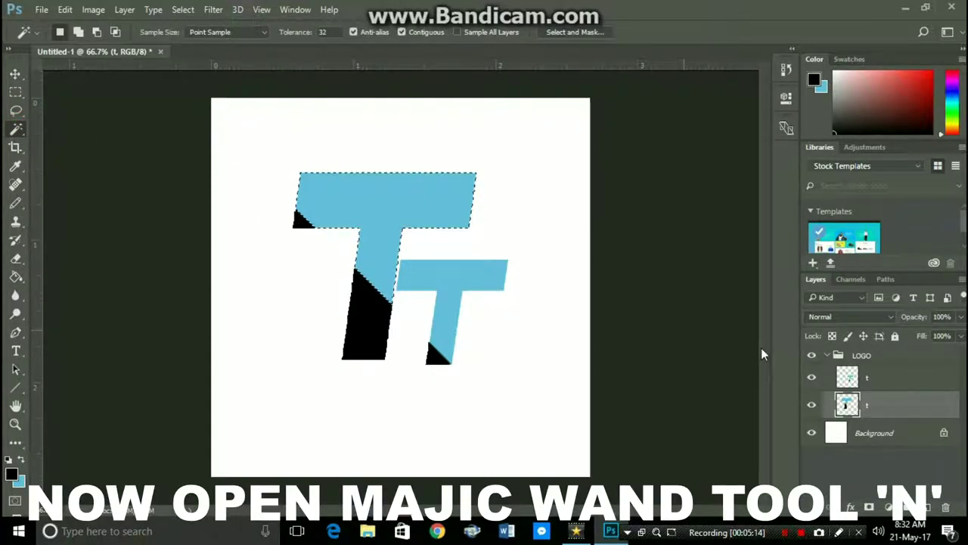
{"action": "left_click", "coordinate": [883, 386]}
{"action": "left_click", "coordinate": [441, 277], "text": "shift"}
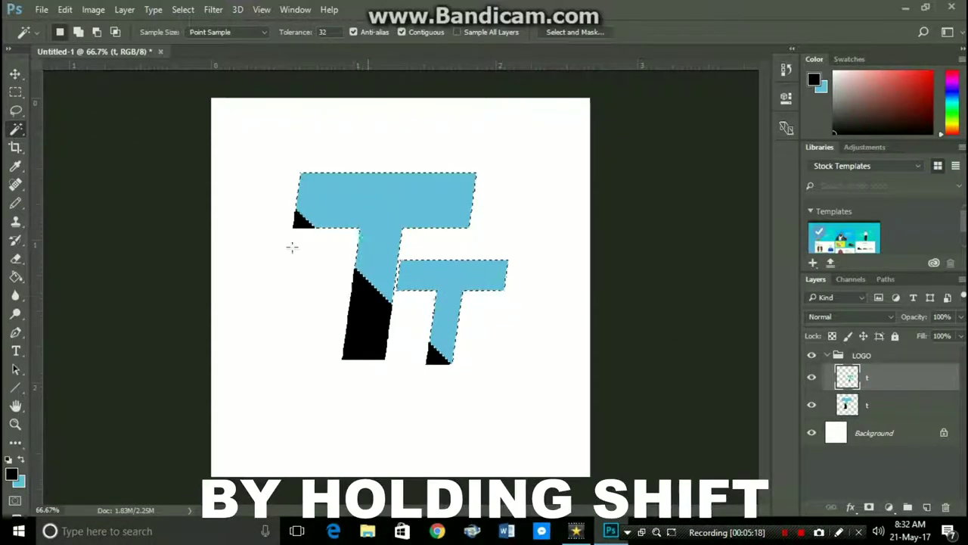
{"action": "left_click", "coordinate": [22, 459]}
{"action": "mouse_move", "coordinate": [664, 148]}
{"action": "left_mouse_down"}
{"action": "mouse_move", "coordinate": [627, 189]}
{"action": "mouse_move", "coordinate": [621, 180]}
{"action": "left_mouse_up"}
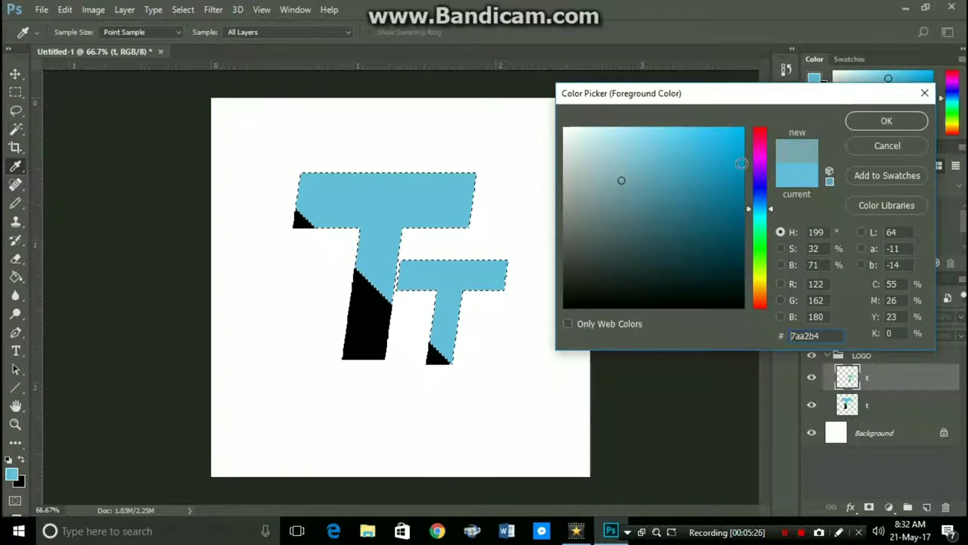
{"action": "double_click", "coordinate": [825, 335]}
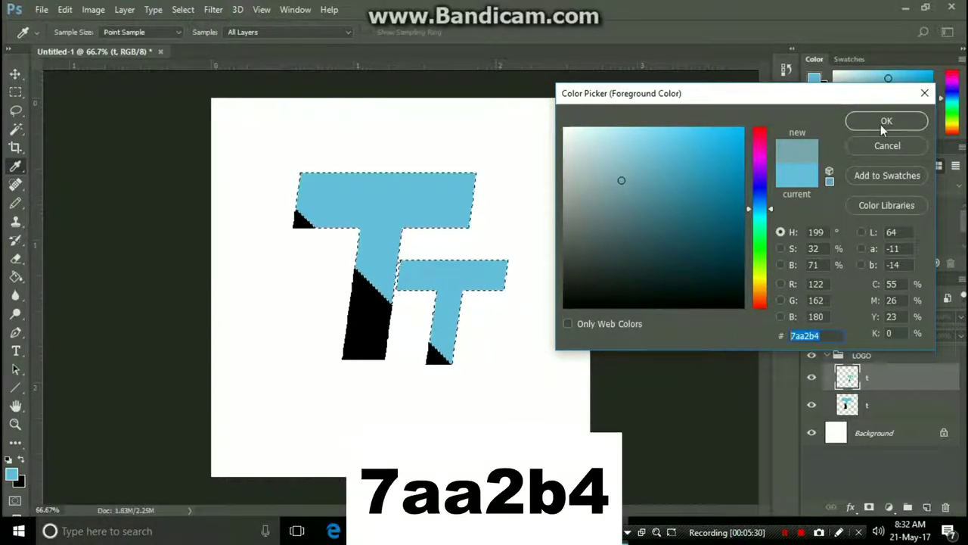
{"action": "left_click", "coordinate": [882, 122]}
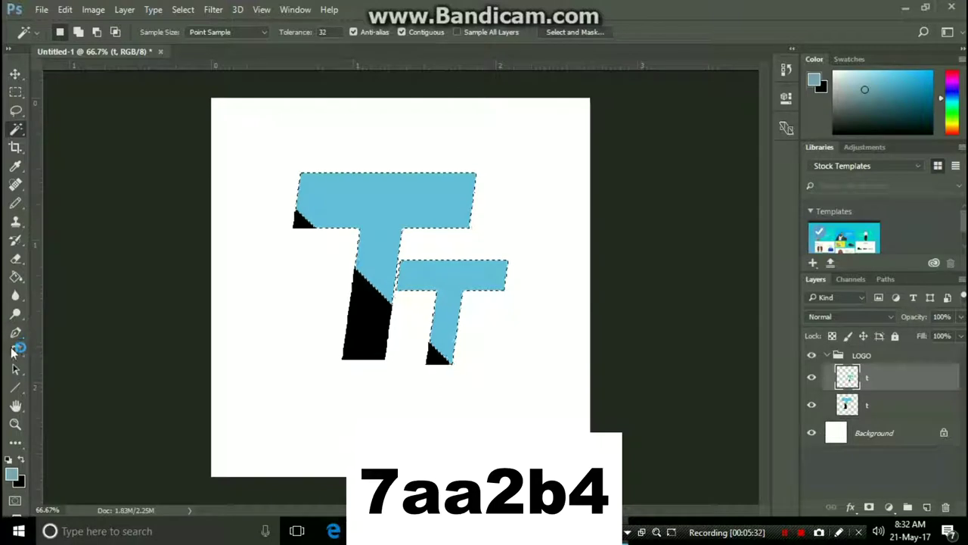
Fill both Ts with the teal on their layers, deselect, and collapse the LOGO group
{"action": "left_click", "coordinate": [16, 276]}
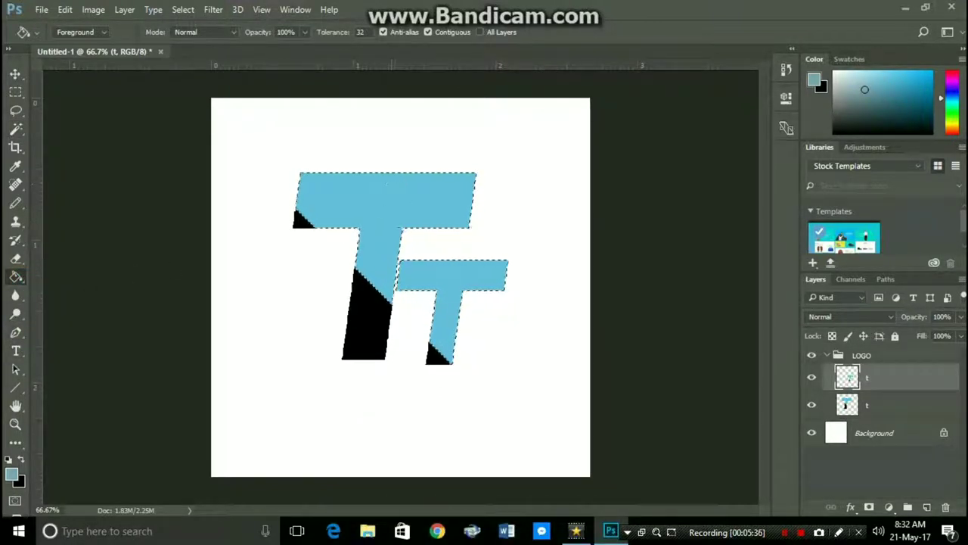
{"action": "left_click", "coordinate": [447, 279]}
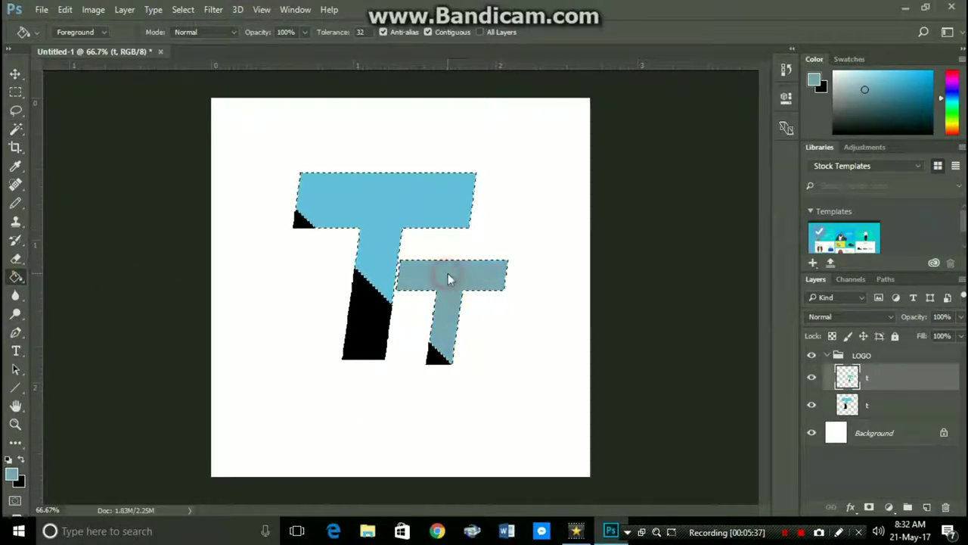
{"action": "left_click", "coordinate": [884, 403]}
{"action": "left_click", "coordinate": [361, 181]}
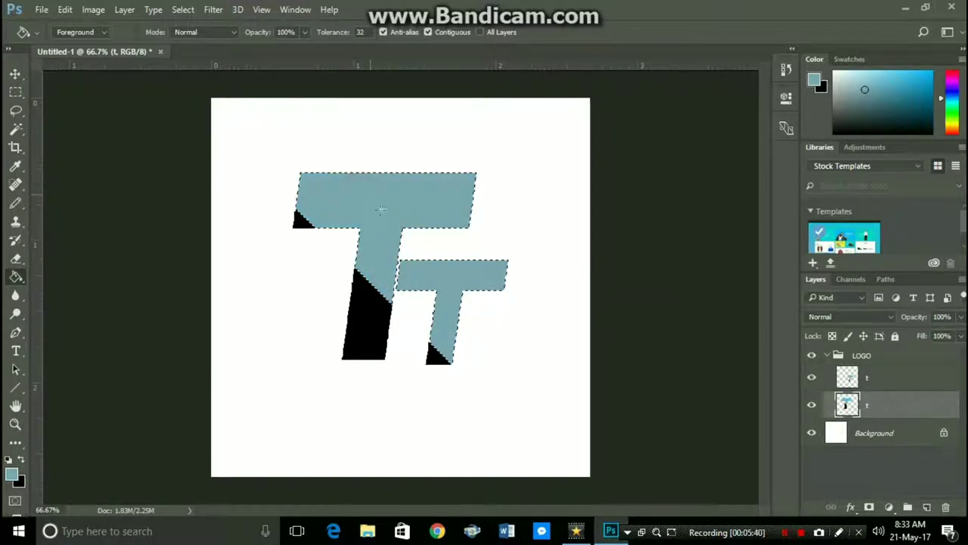
{"action": "key", "text": "ctrl+d"}
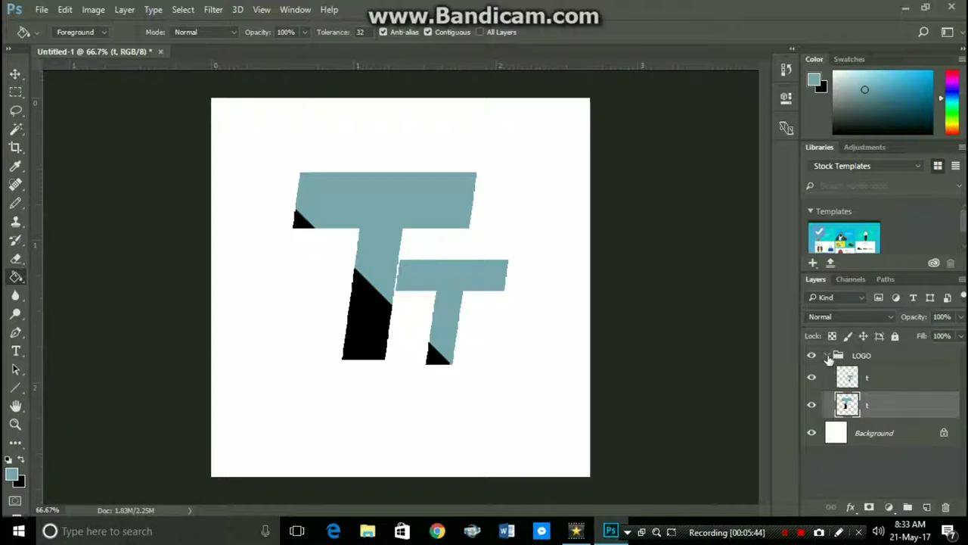
{"action": "left_click", "coordinate": [827, 357]}
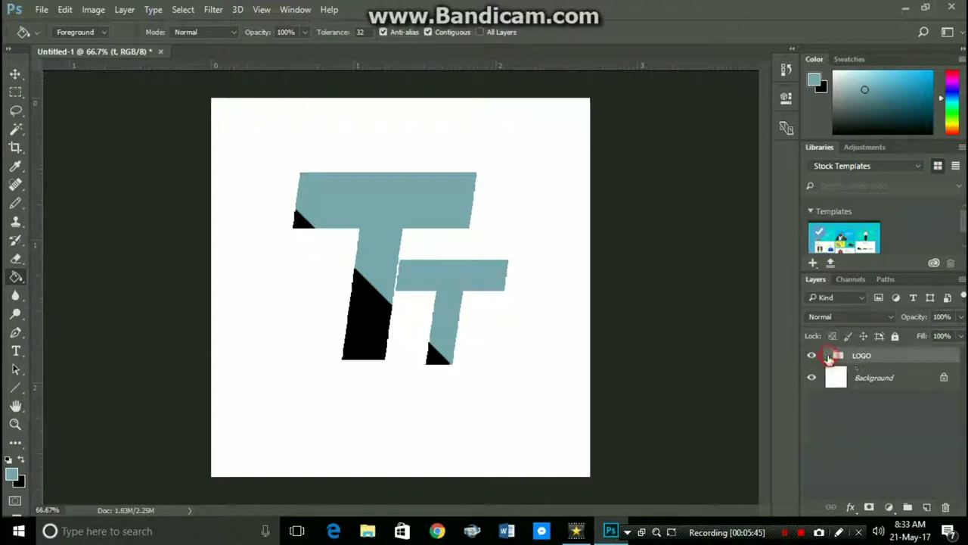
Type 'TECH TUTOR' at 13 pt on a new text line below the monogram
{"action": "left_click", "coordinate": [14, 352]}
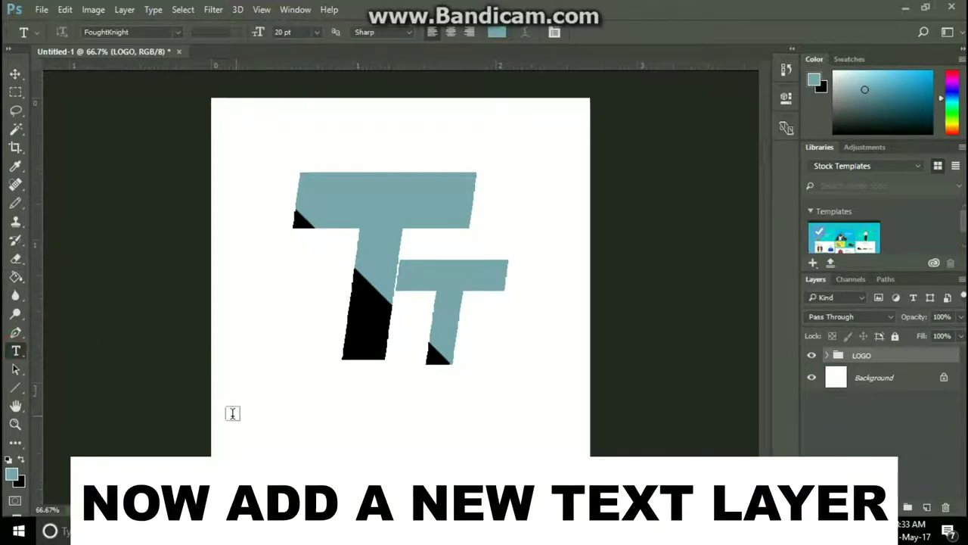
{"action": "left_click", "coordinate": [232, 413]}
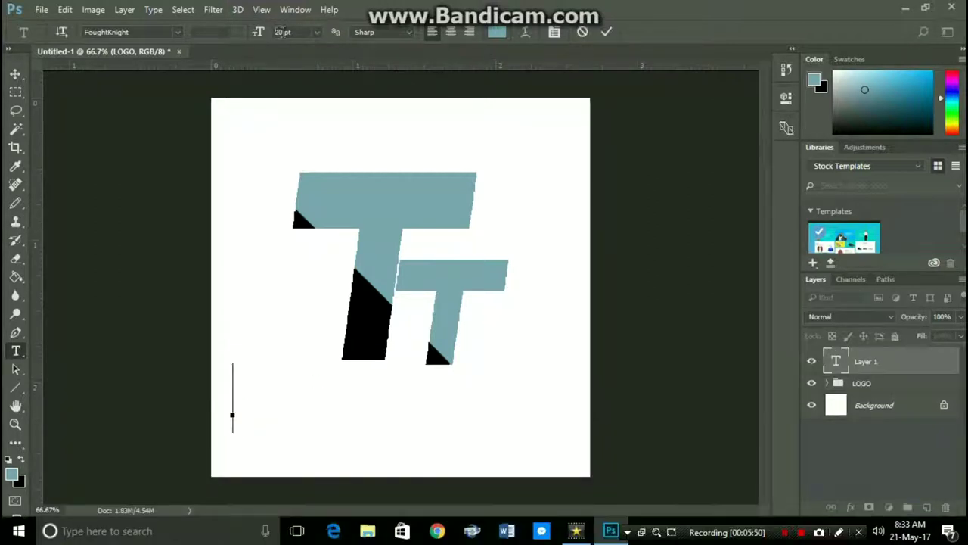
{"action": "left_click", "coordinate": [260, 34]}
{"action": "left_click_drag", "start_coordinate": [258, 35], "coordinate": [254, 36]}
{"action": "type", "text": "TE"}
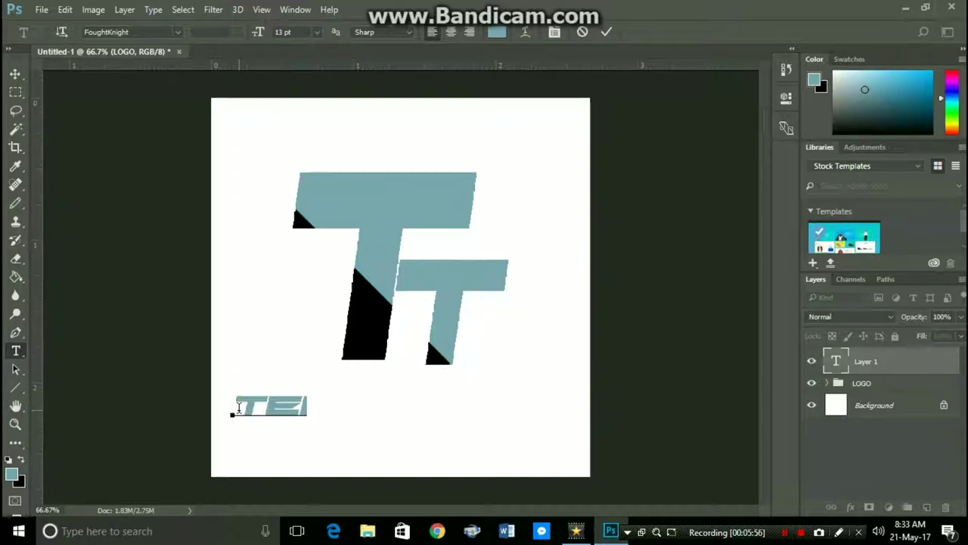
{"action": "type", "text": "CH TUT"}
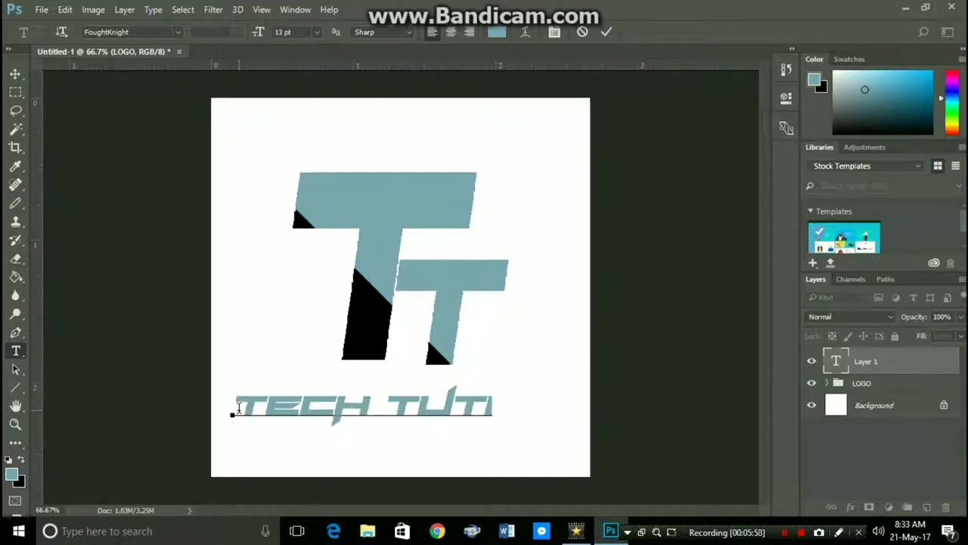
{"action": "type", "text": "OR"}
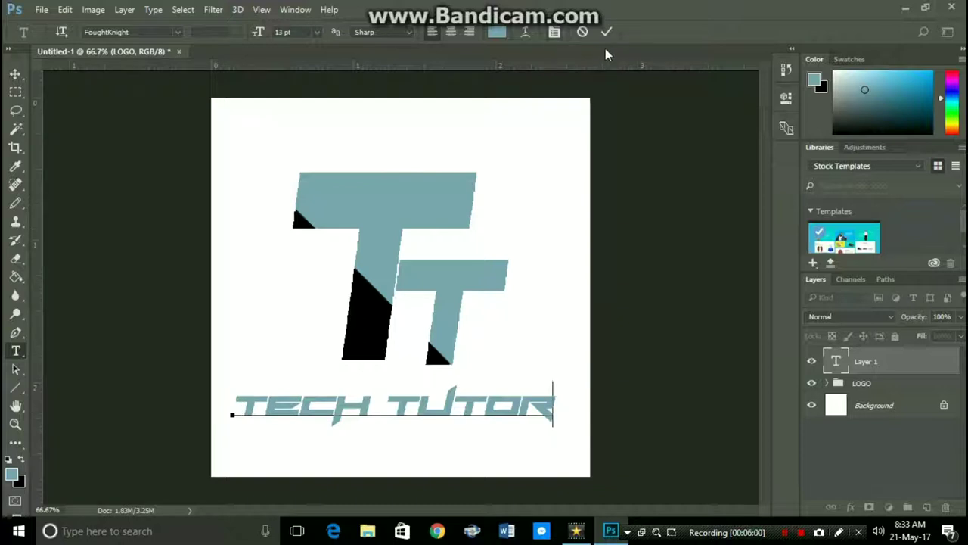
Change the TECH TUTOR text colour to bright blue and commit the text
{"action": "left_click_drag", "start_coordinate": [568, 402], "coordinate": [202, 401]}
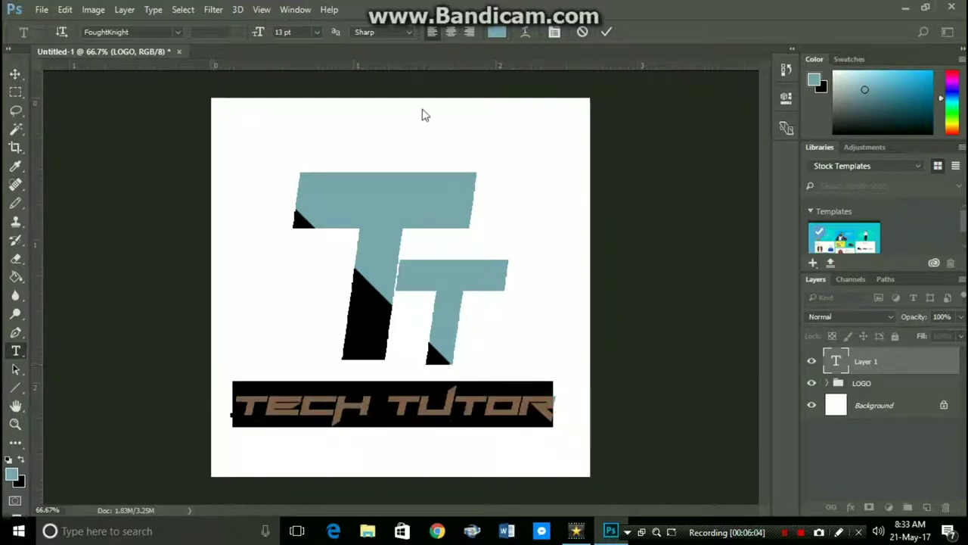
{"action": "left_click", "coordinate": [496, 32]}
{"action": "left_click", "coordinate": [672, 172]}
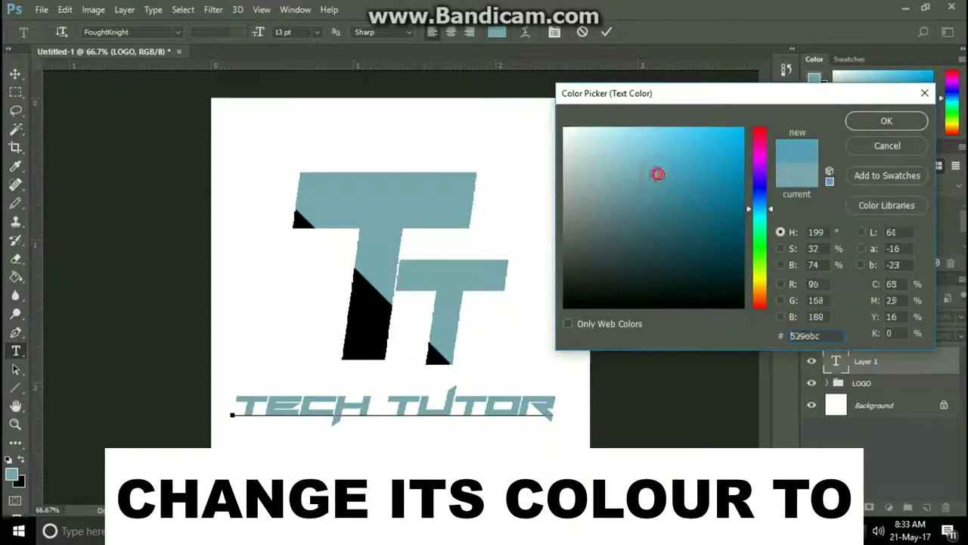
{"action": "left_click_drag", "start_coordinate": [671, 172], "coordinate": [709, 155]}
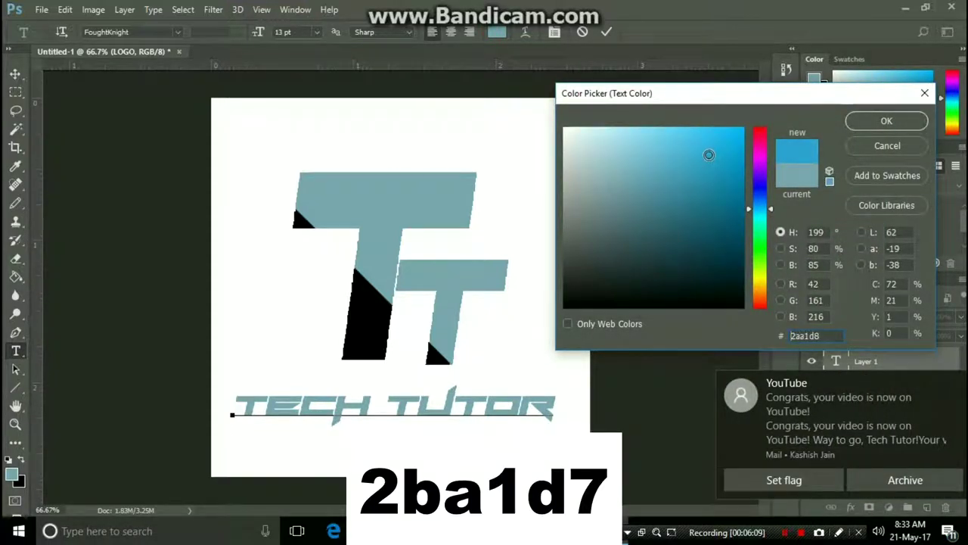
{"action": "left_click", "coordinate": [886, 121]}
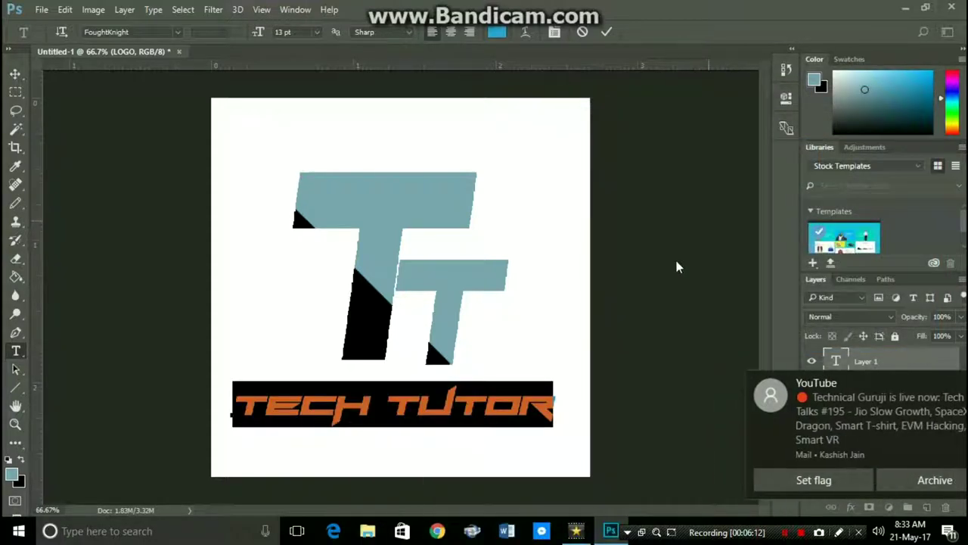
{"action": "left_click", "coordinate": [545, 408]}
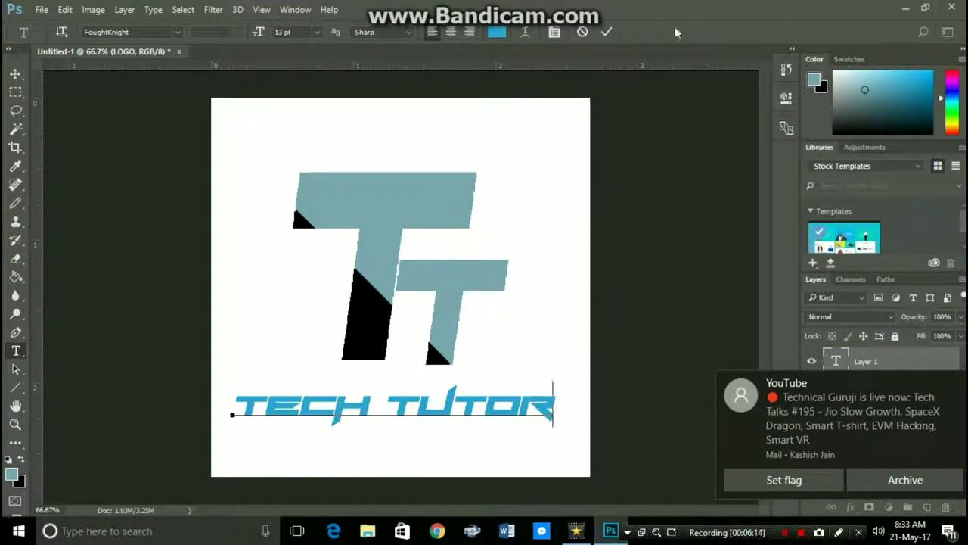
{"action": "left_click", "coordinate": [604, 32]}
{"action": "left_click", "coordinate": [15, 73]}
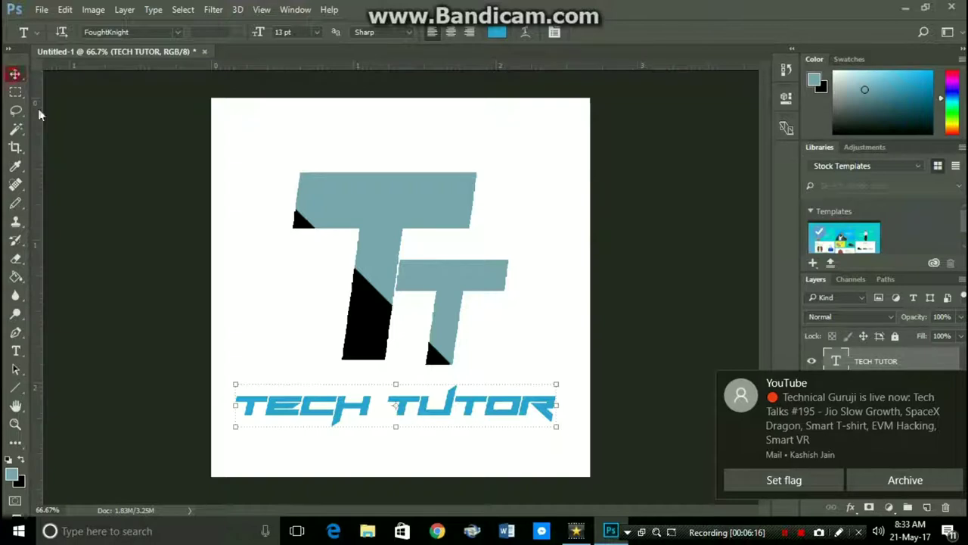
Scale the TECH TUTOR text to about 112% by 117%, move it slightly lower, and commit
{"action": "left_click_drag", "start_coordinate": [556, 426], "coordinate": [580, 436]}
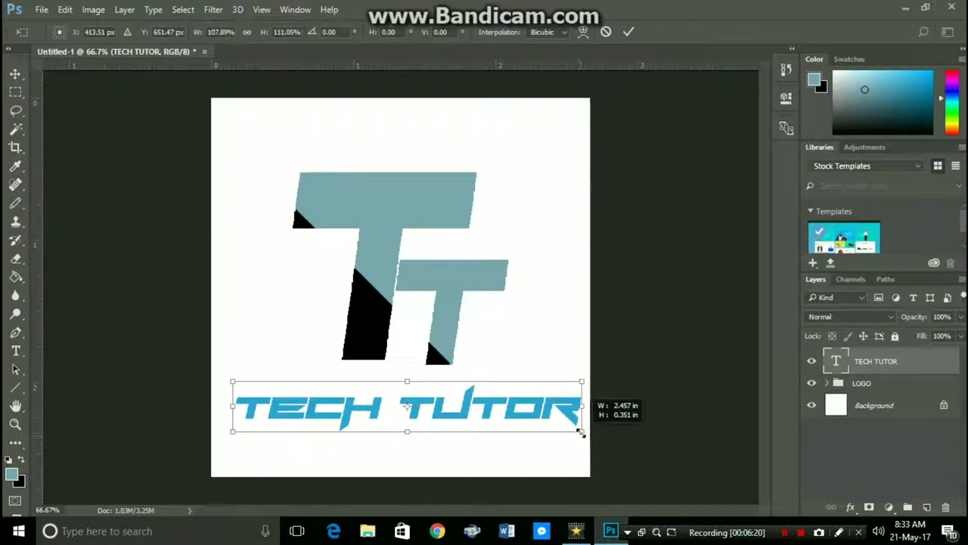
{"action": "left_click_drag", "start_coordinate": [580, 436], "coordinate": [581, 431]}
{"action": "left_click_drag", "start_coordinate": [232, 382], "coordinate": [216, 380]}
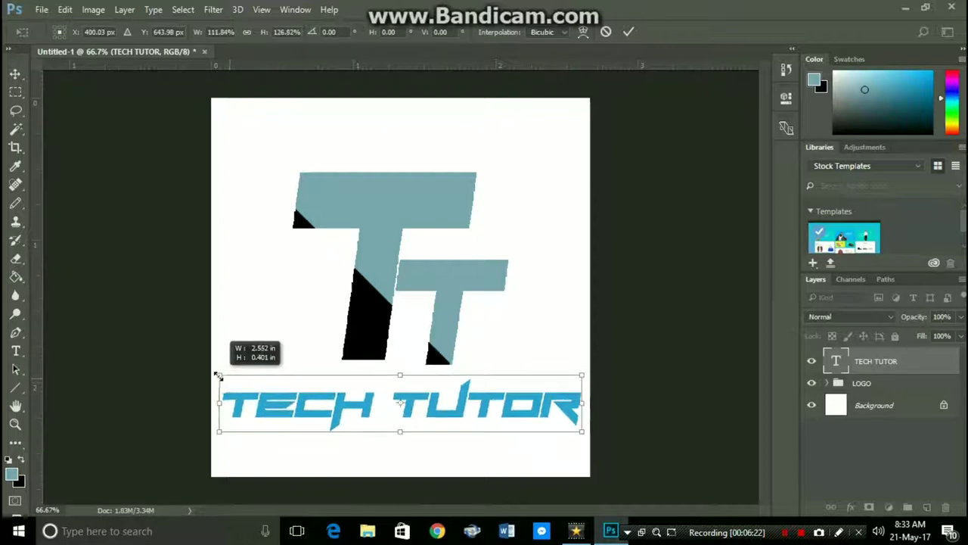
{"action": "left_click_drag", "start_coordinate": [457, 413], "coordinate": [459, 431]}
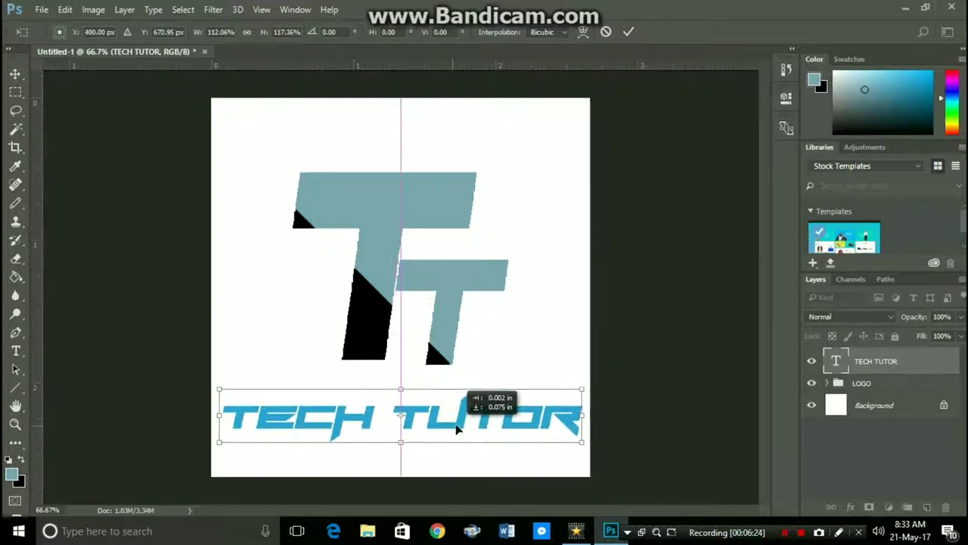
{"action": "left_click", "coordinate": [631, 31]}
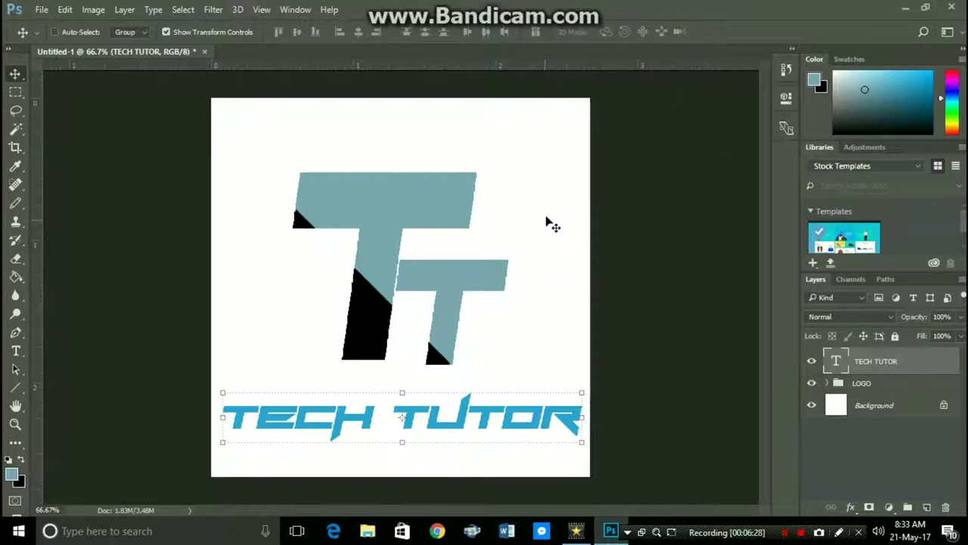
{"action": "key", "text": "ctrl"}
Set up Save As with JPEG file type, as Untitled-1.jpg in the Channel 2 folder
{"action": "key", "text": "ctrl+shift+s"}
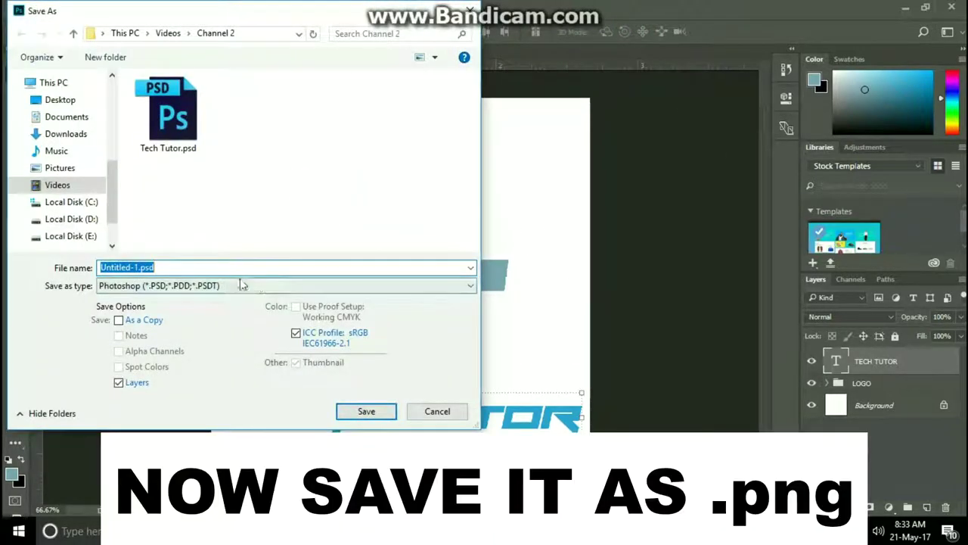
{"action": "left_click", "coordinate": [231, 286]}
{"action": "key", "text": "j"}
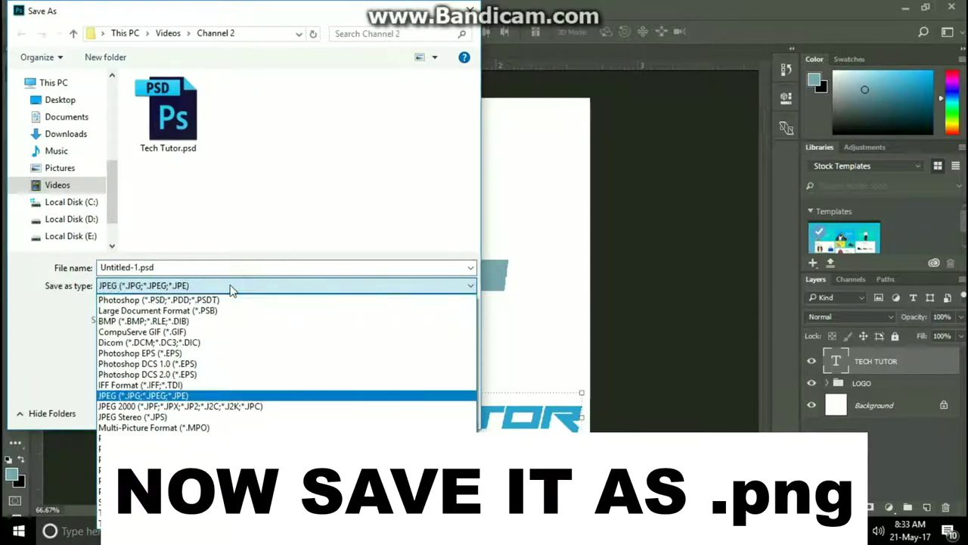
{"action": "left_click", "coordinate": [144, 395]}
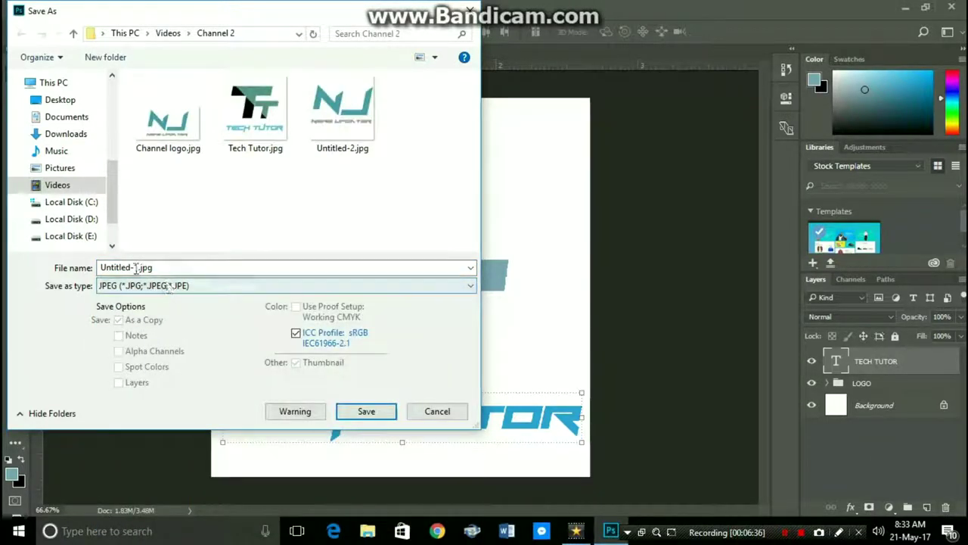